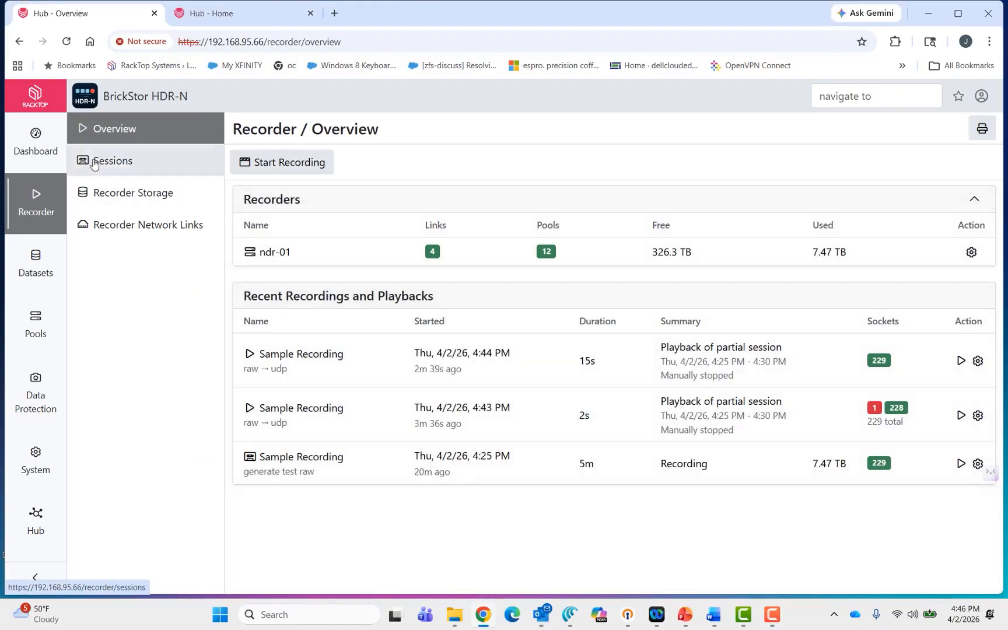
Open the recorder's session list and review the Sample Recording's sockets, bytes and packets
left_click(98, 161)
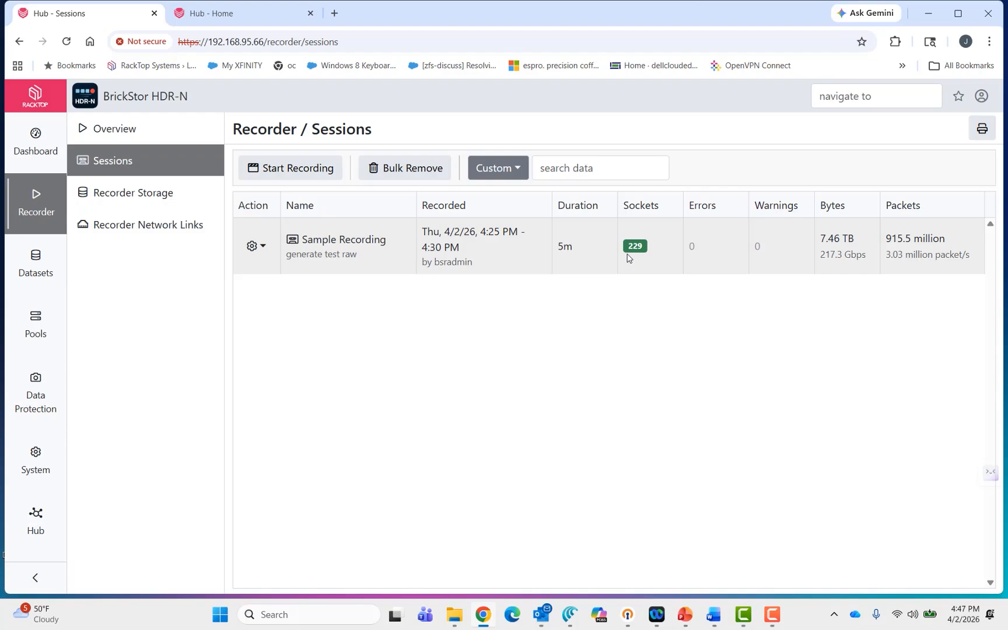
mouse_move(842, 252)
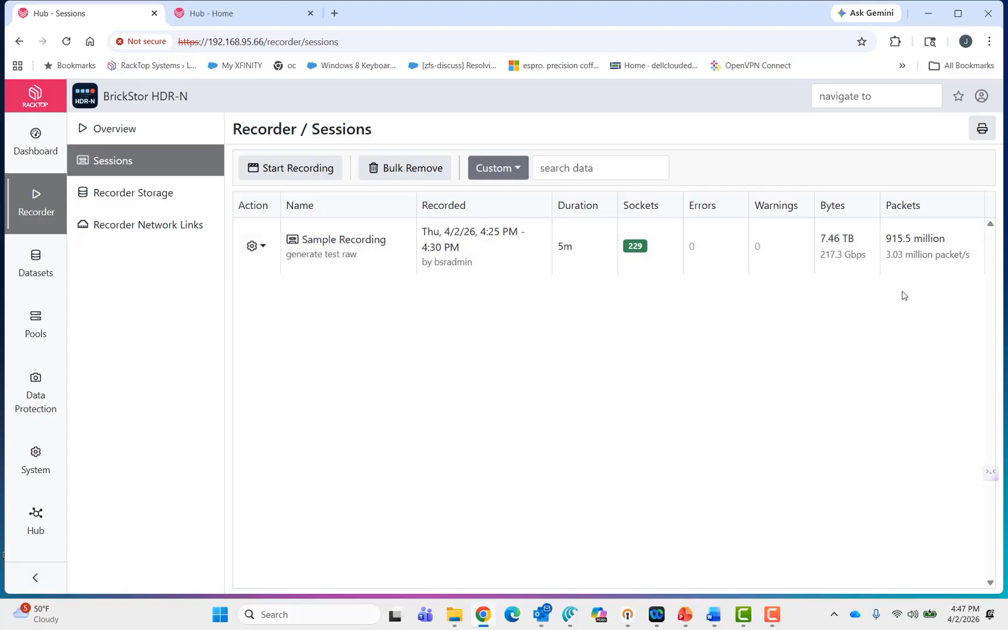
mouse_move(908, 257)
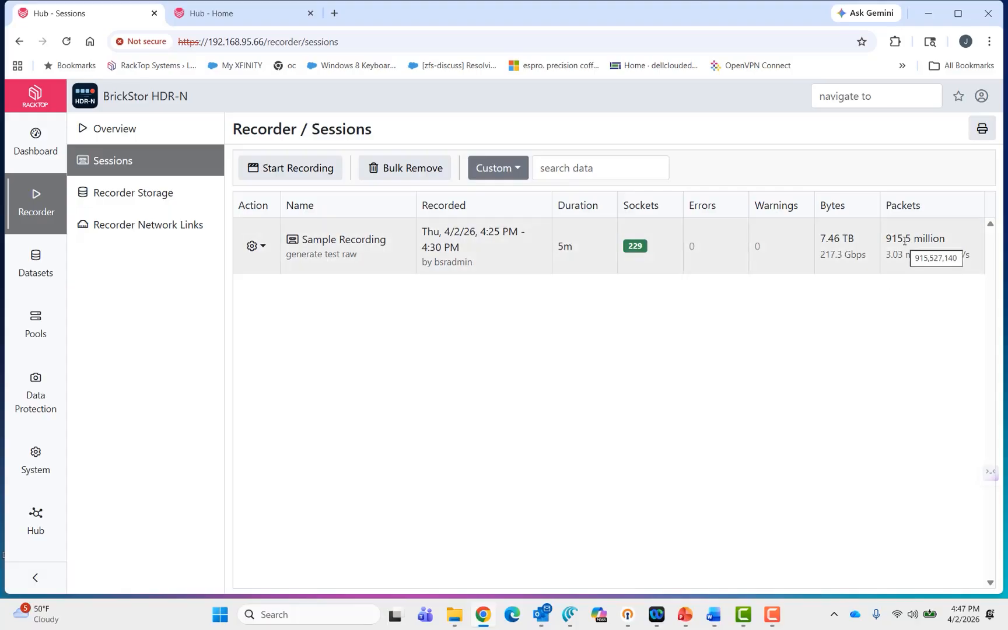
Review the recorder storage pools with their write rates and the status of the recorder network links
left_click(163, 198)
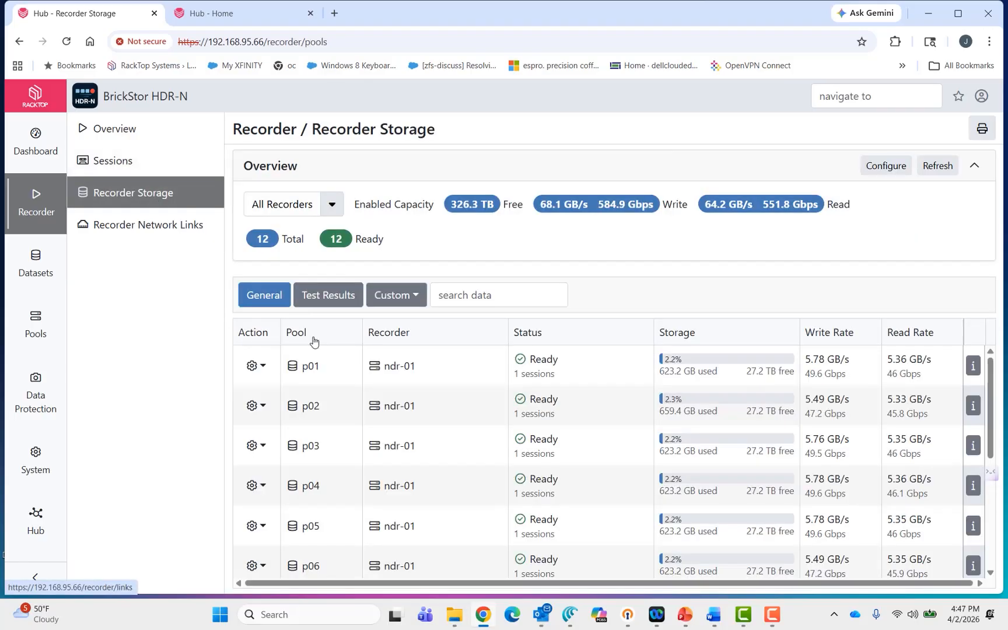
scroll(318, 362, "down", 1)
scroll(313, 362, "up", 1)
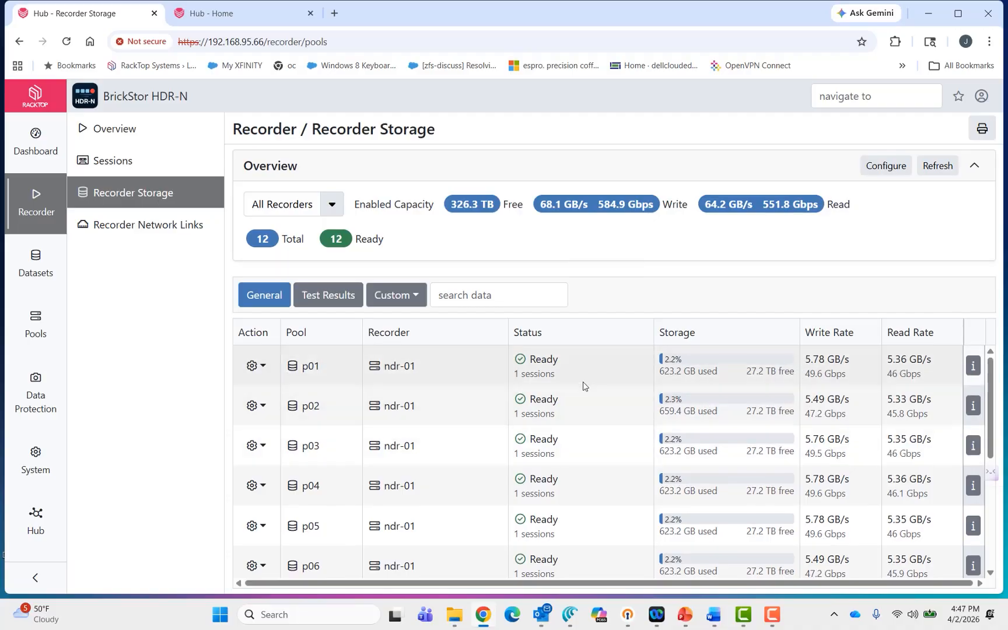
mouse_move(834, 354)
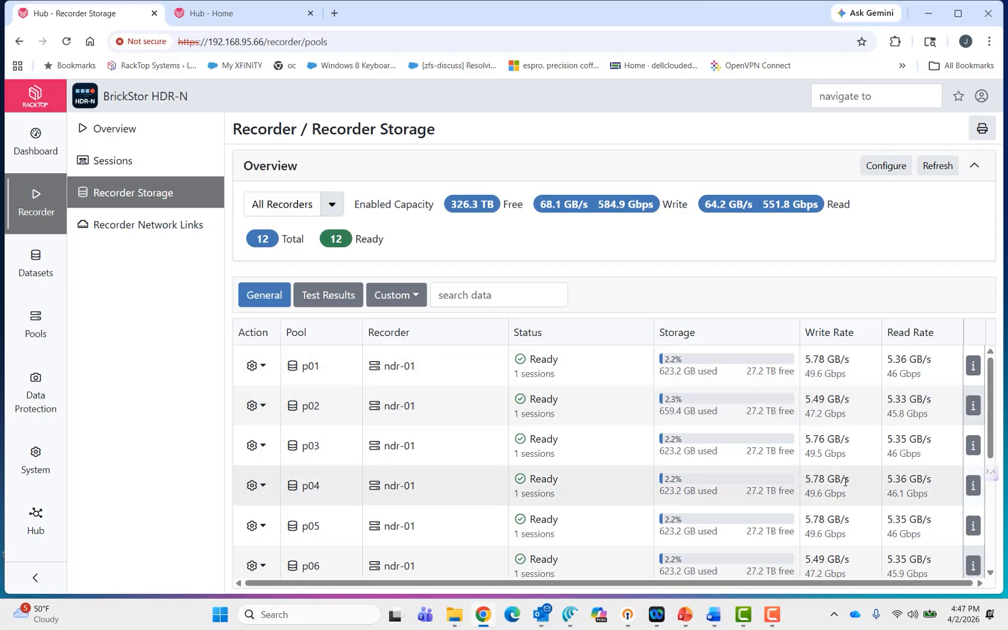
mouse_move(845, 482)
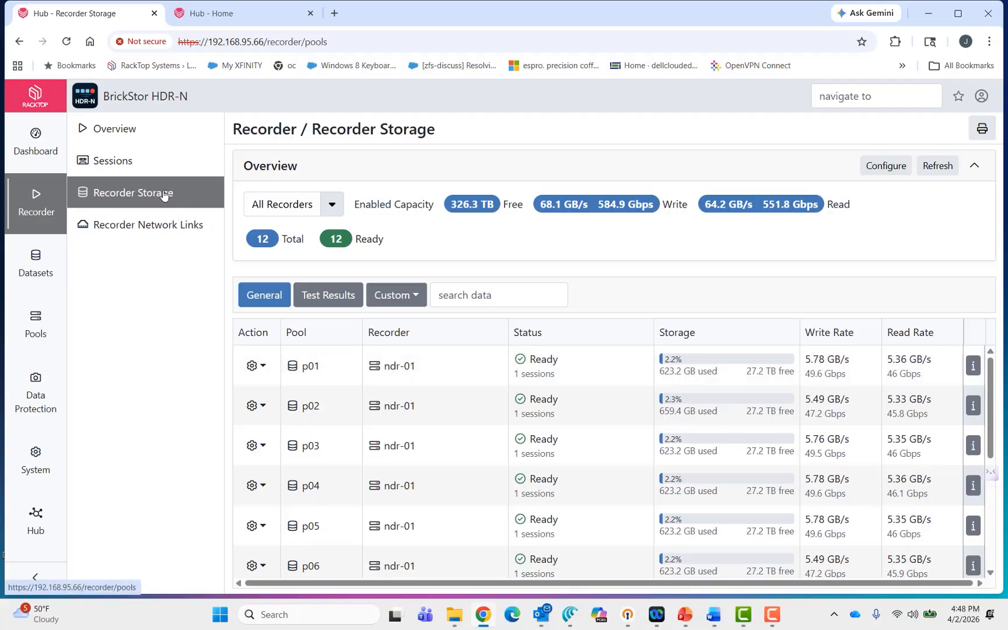
left_click(129, 234)
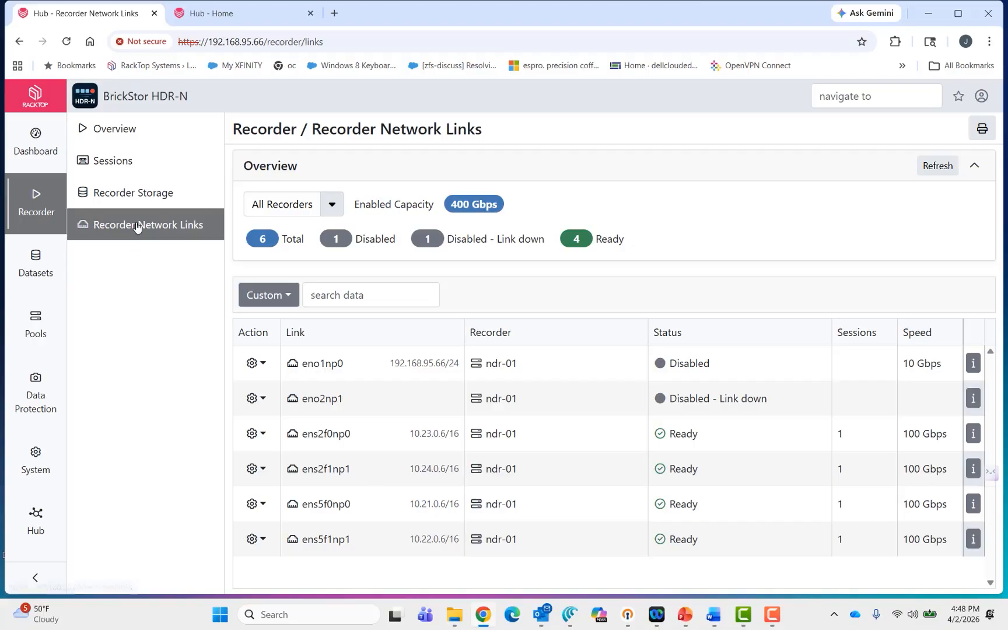
Open the playback setup for the Sample Recording session and review its bit rate graph and throughput equivalents
left_click(123, 172)
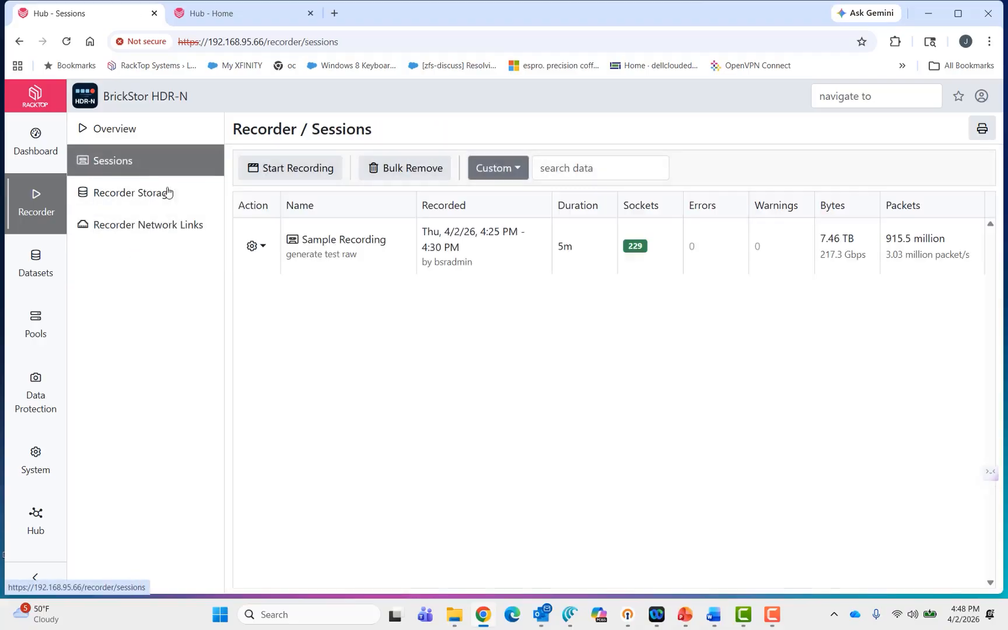
left_click(255, 246)
left_click(289, 327)
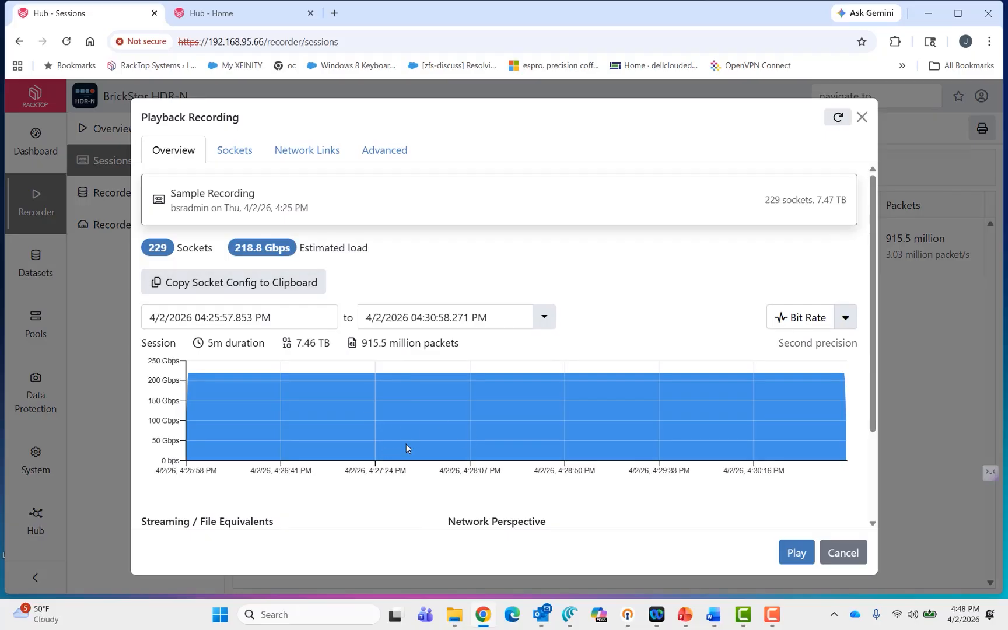
scroll(358, 517, "down", 2)
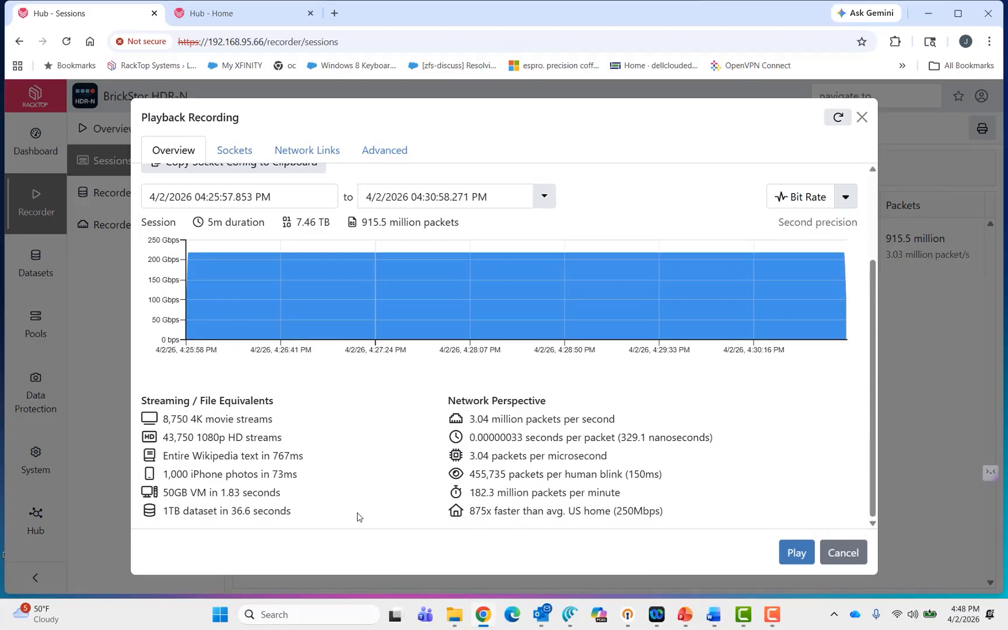
scroll(357, 517, "up", 2)
Examine the playback's socket list and network link loads, and return to the playback overview
left_click(244, 156)
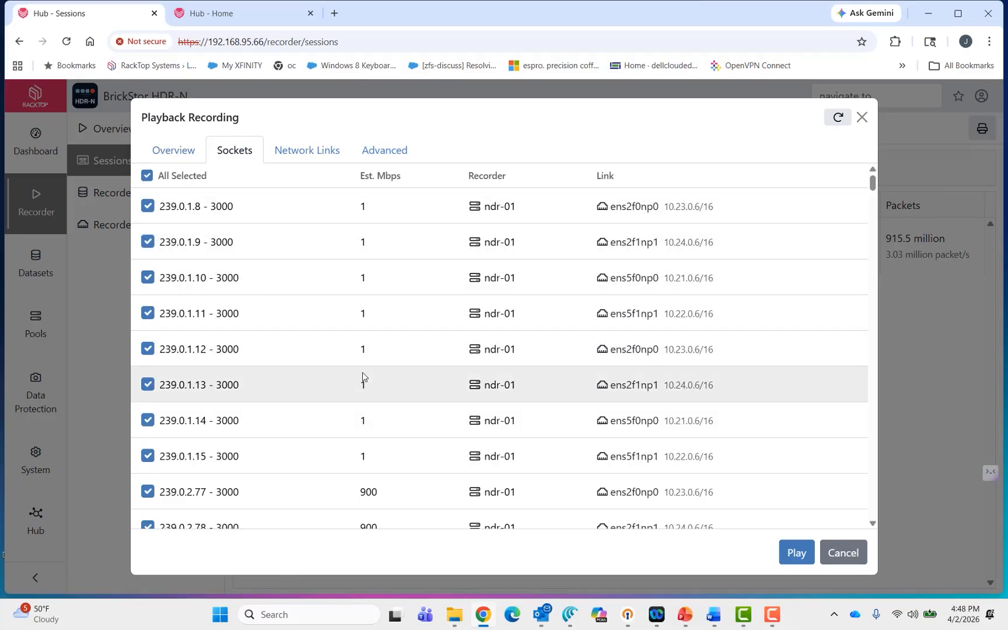
scroll(362, 373, "down", 1)
scroll(363, 373, "up", 1)
scroll(363, 376, "down", 19)
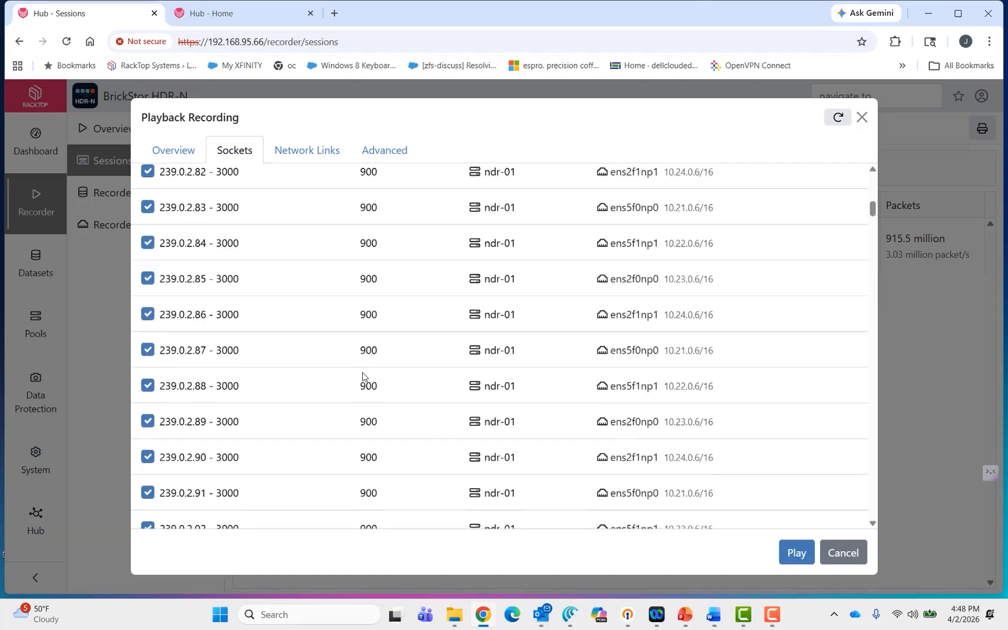
scroll(363, 376, "down", 20)
scroll(362, 376, "up", 17)
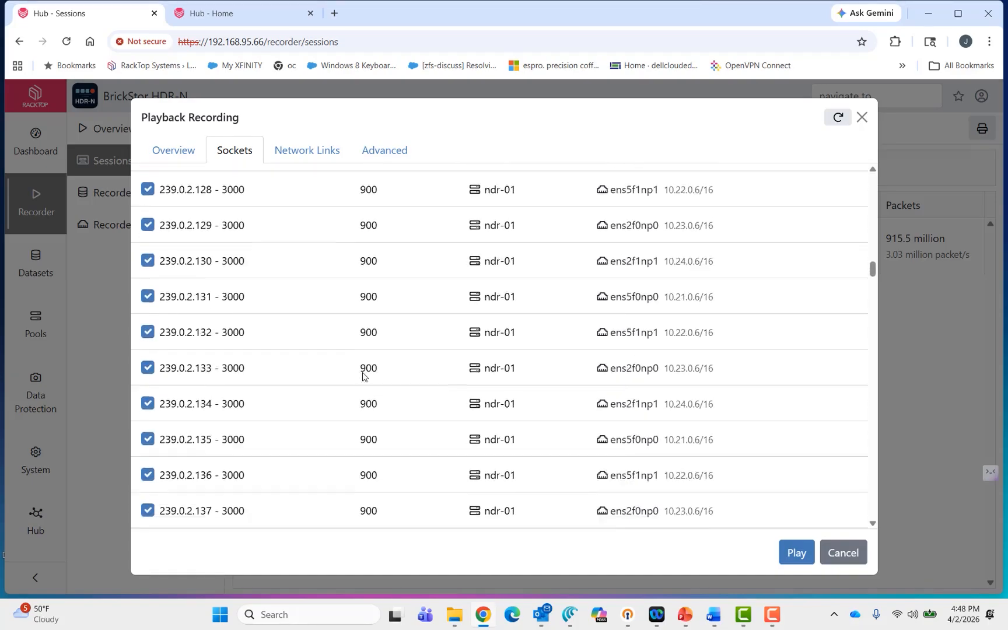
scroll(362, 377, "up", 2)
scroll(516, 277, "up", 9)
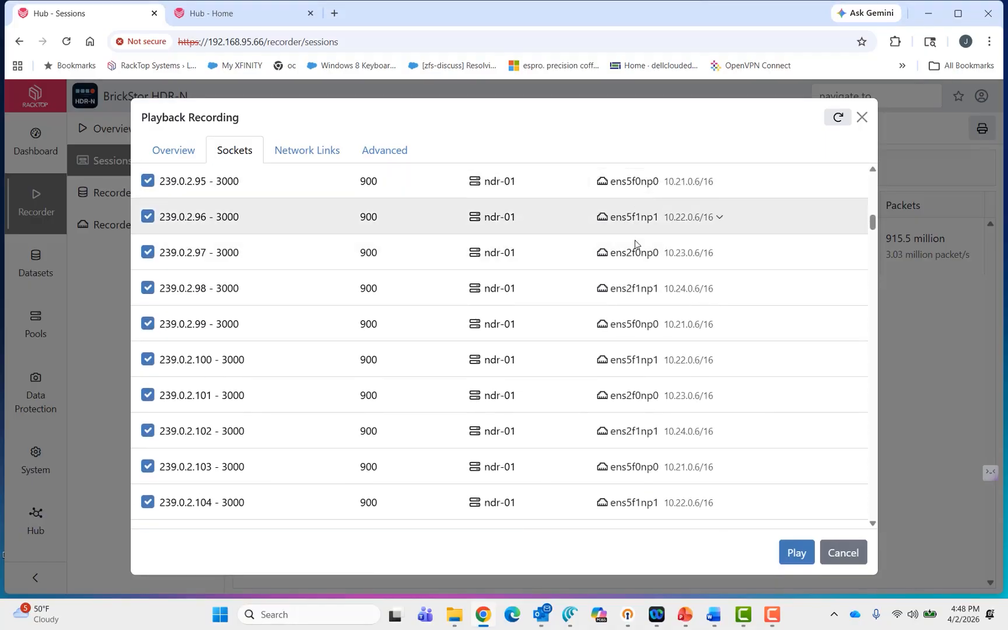
scroll(636, 274, "up", 7)
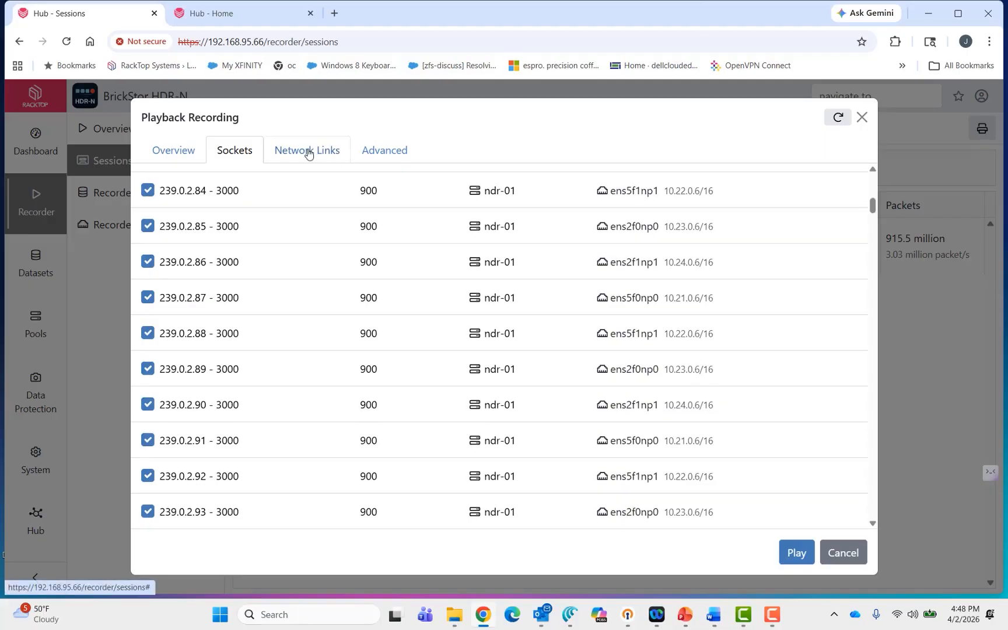
left_click(310, 154)
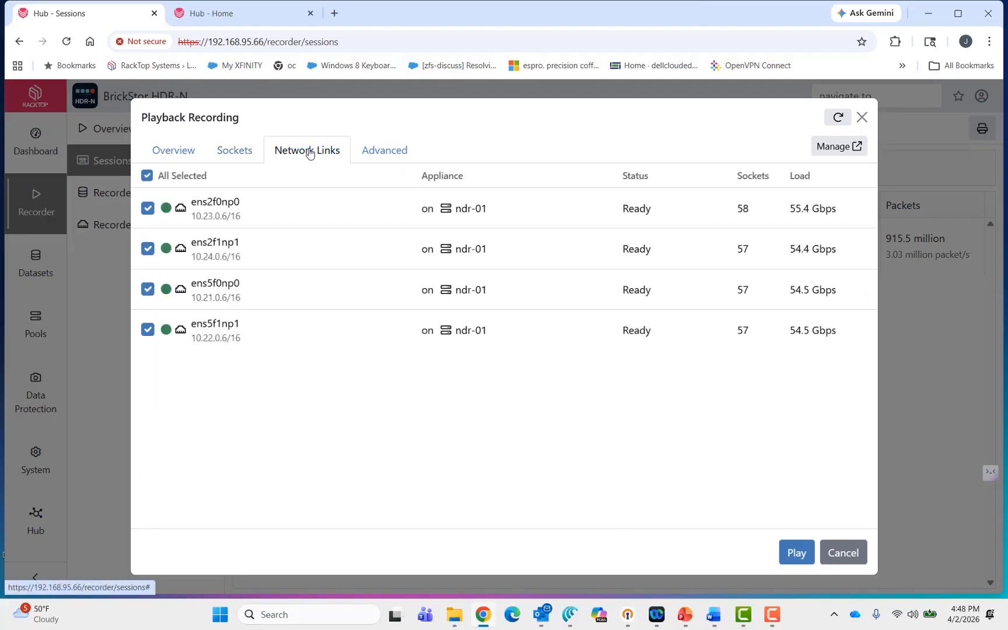
left_click(184, 153)
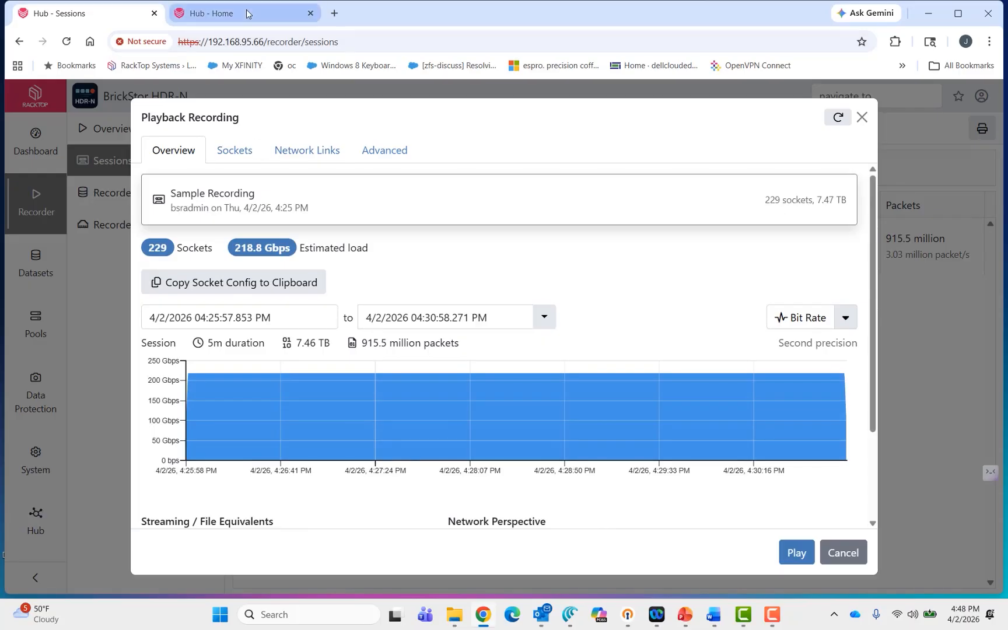
Switch to the hub at 192.168.95.67 and sign in as bsradmin with the account password
mouse_move(248, 13)
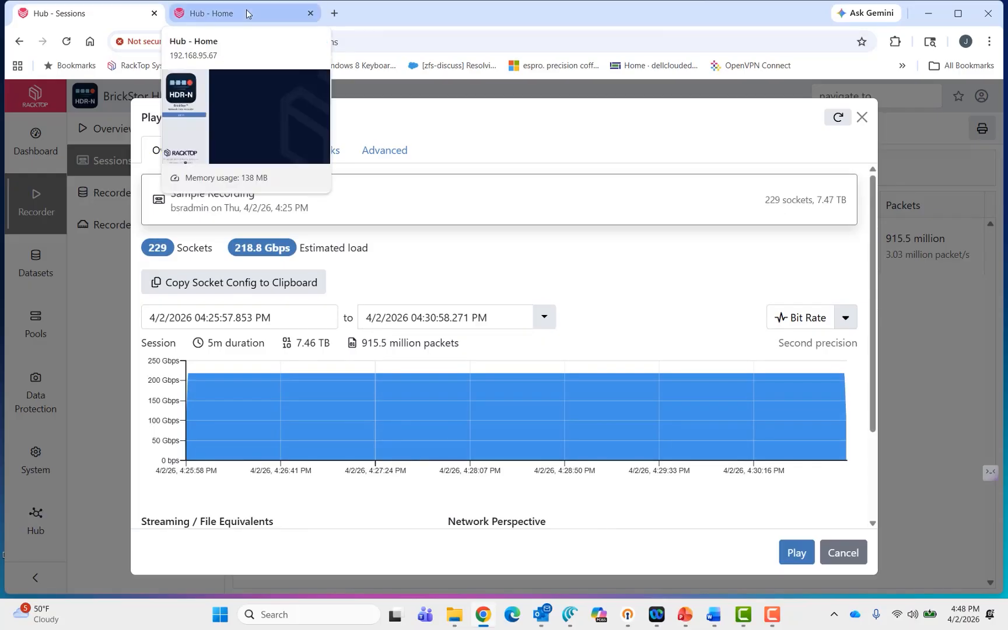
left_click(247, 13)
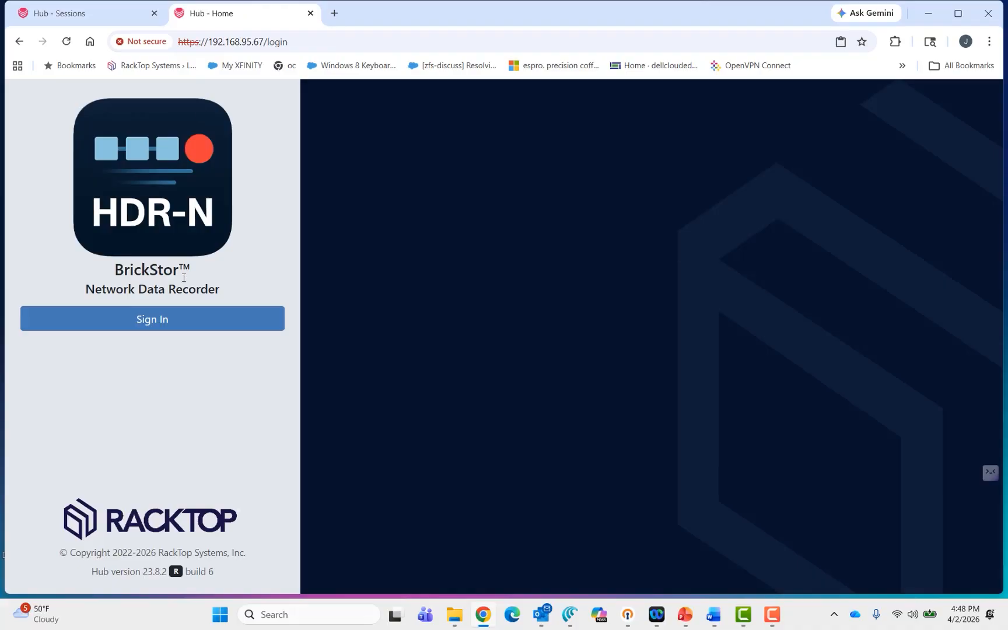
left_click(175, 322)
type("bsradmin")
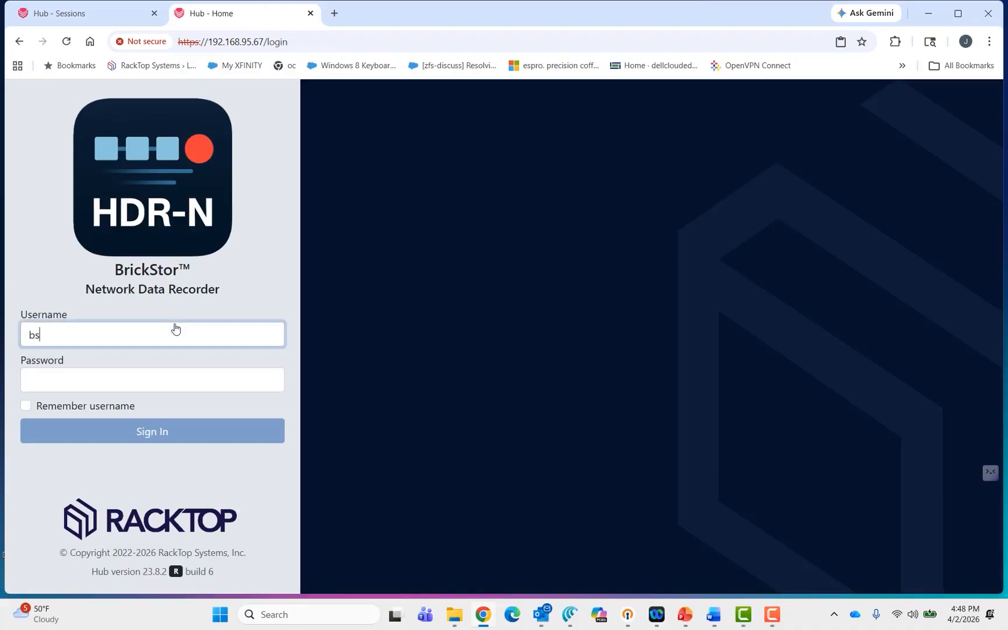
key("Tab")
type("********")
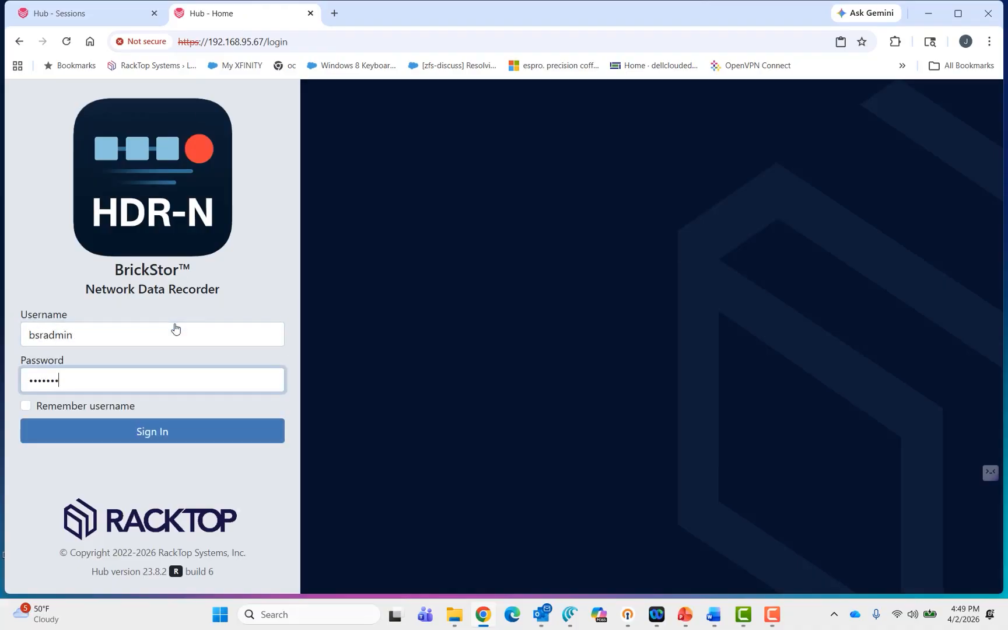
key("Return")
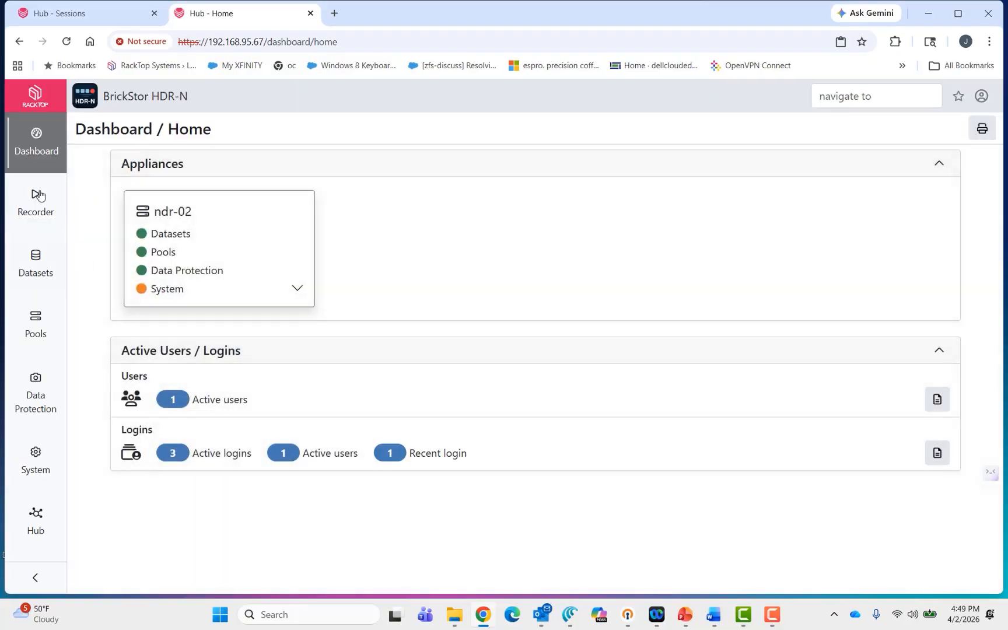
Set up a new recording on ndr-02 and add the socket configuration copied from the Sample Recording's playback on the other hub
left_click(36, 200)
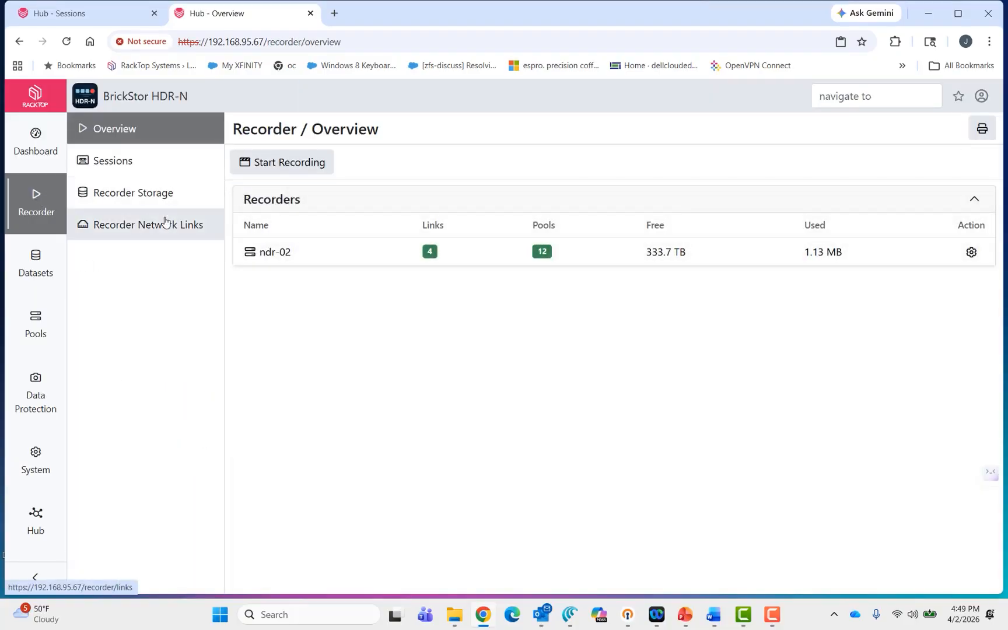
left_click(264, 167)
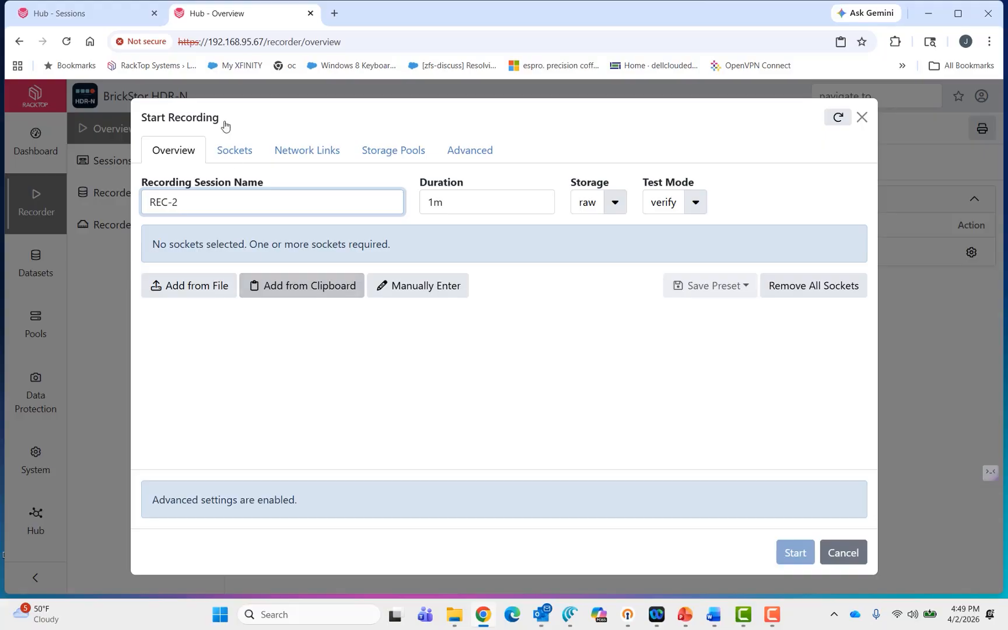
left_click(111, 14)
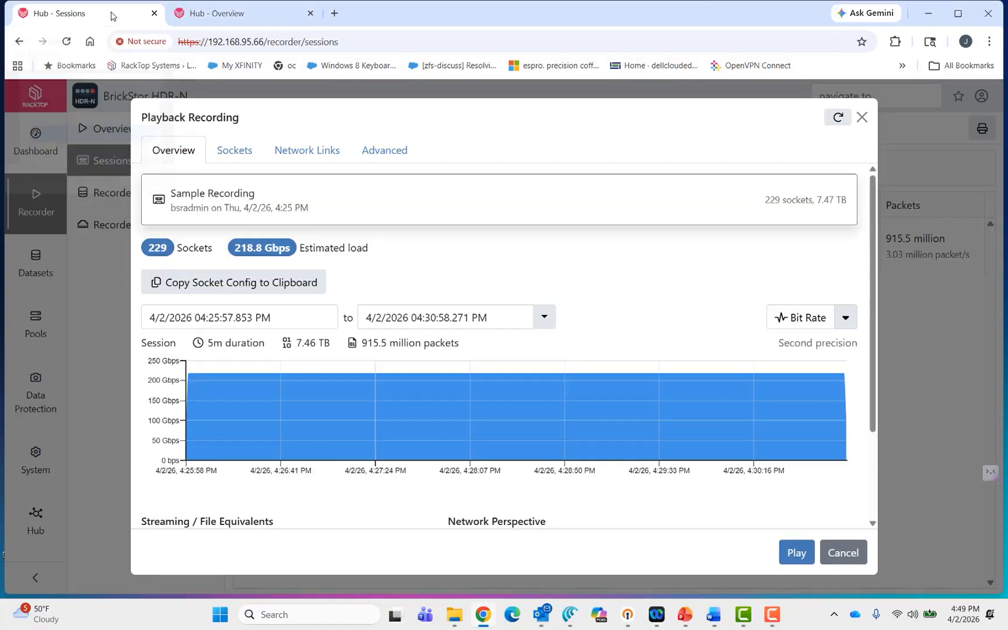
left_click(174, 282)
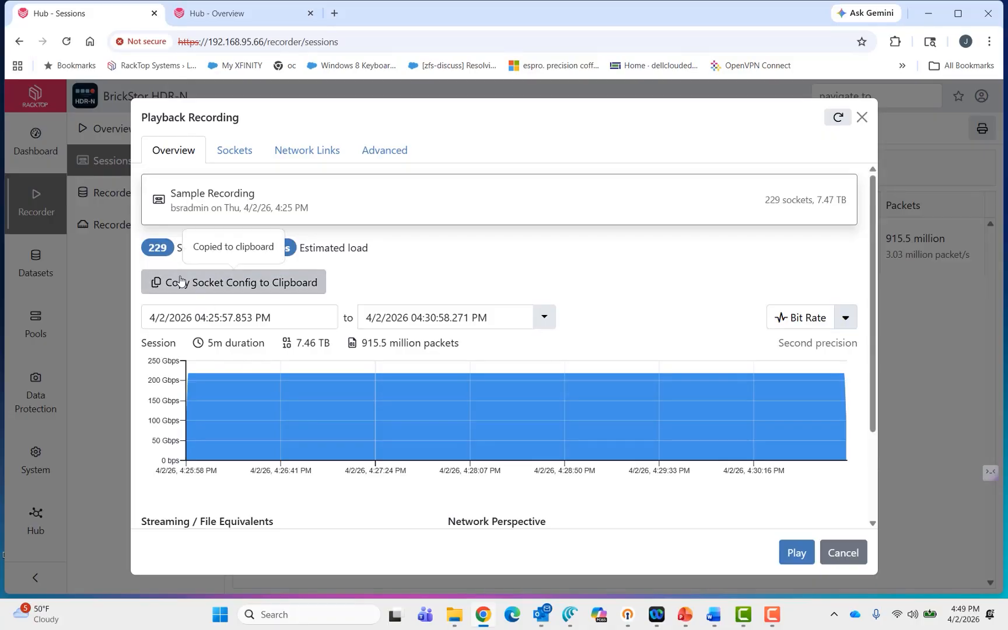
left_click(220, 21)
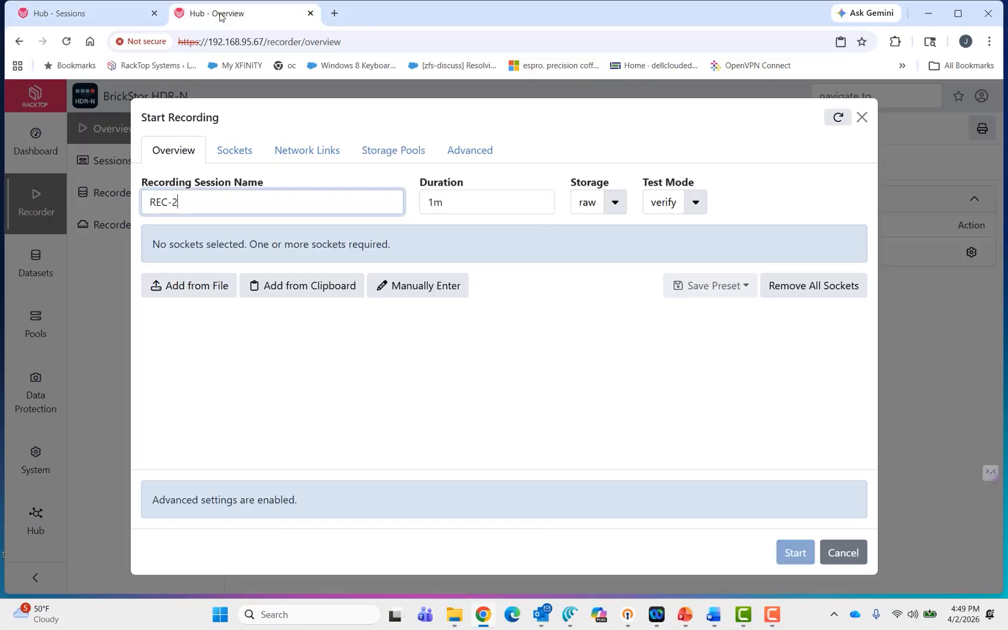
left_click(295, 278)
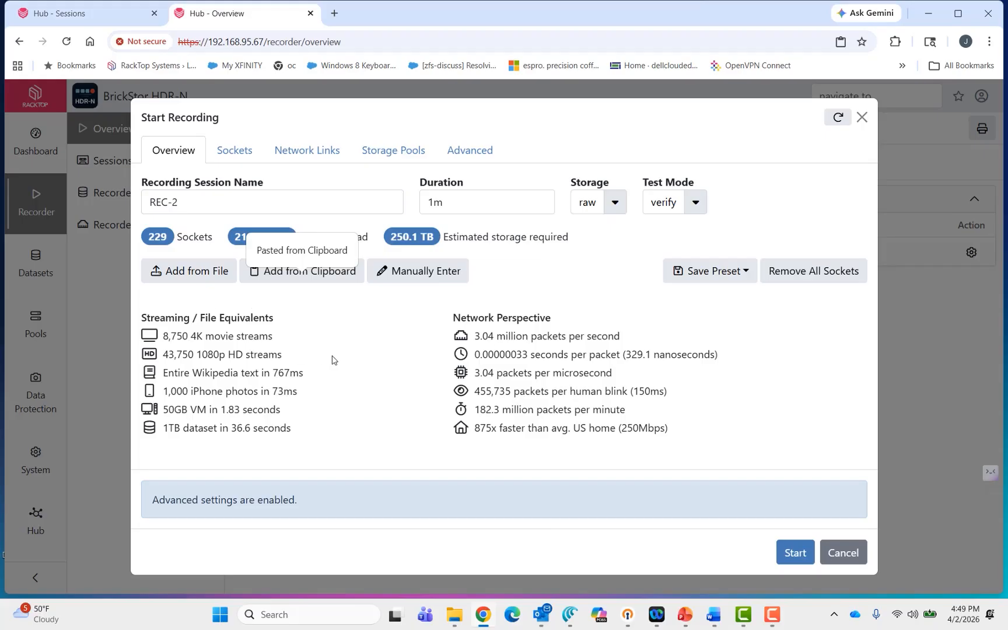
Save the new recording's selected sockets as a preset named demo
left_click(243, 153)
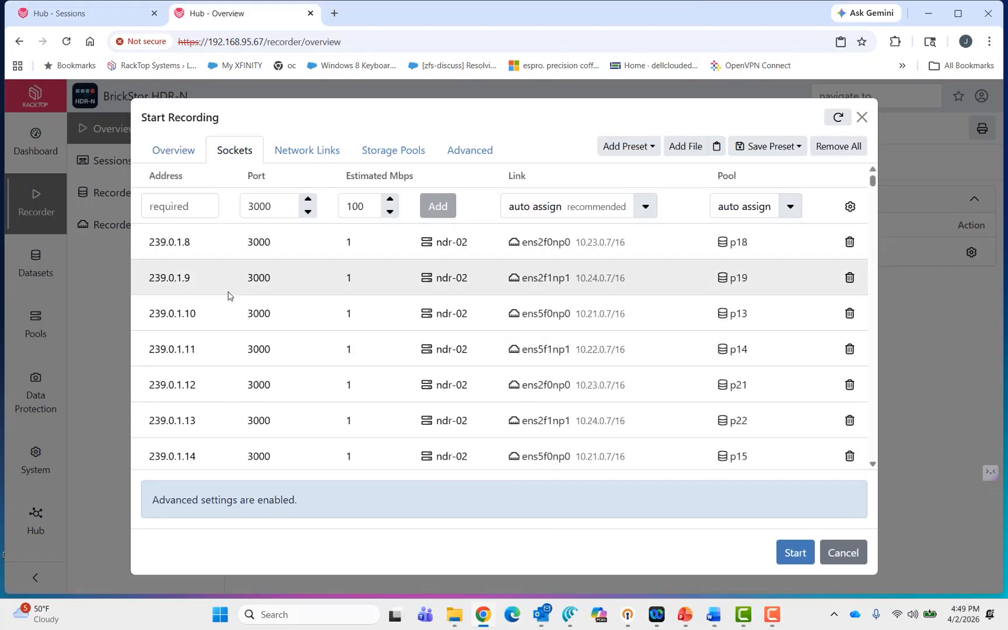
left_click(631, 150)
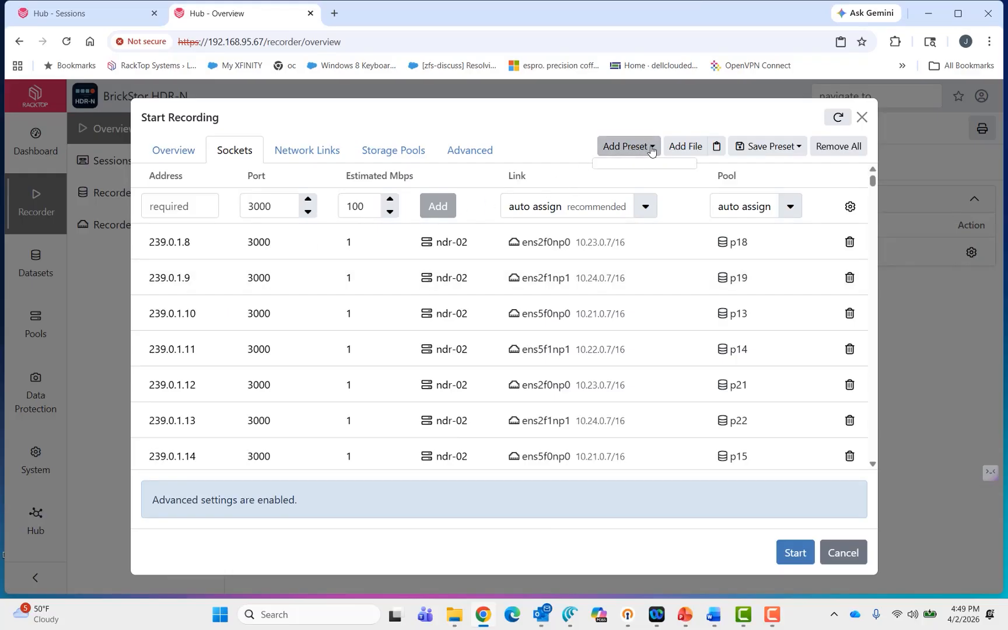
left_click(652, 150)
left_click(756, 146)
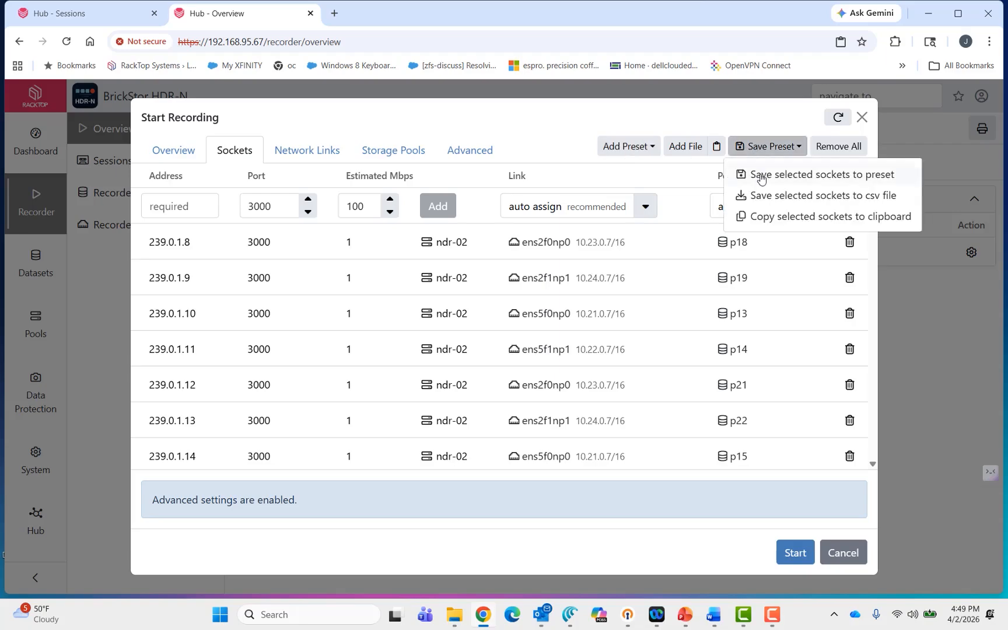
left_click(762, 175)
left_click(468, 331)
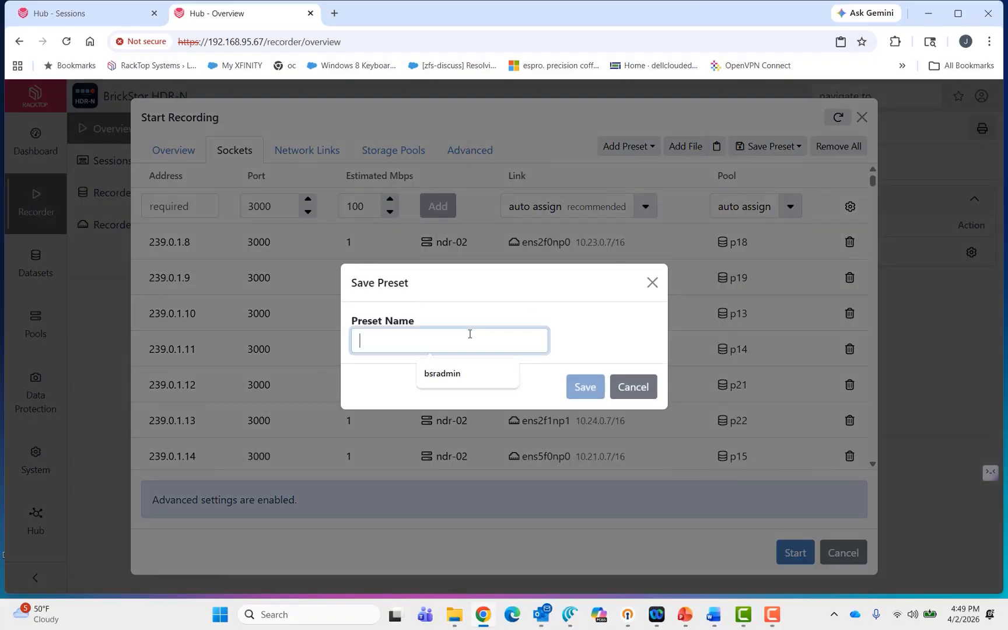
type("demo")
left_click(582, 385)
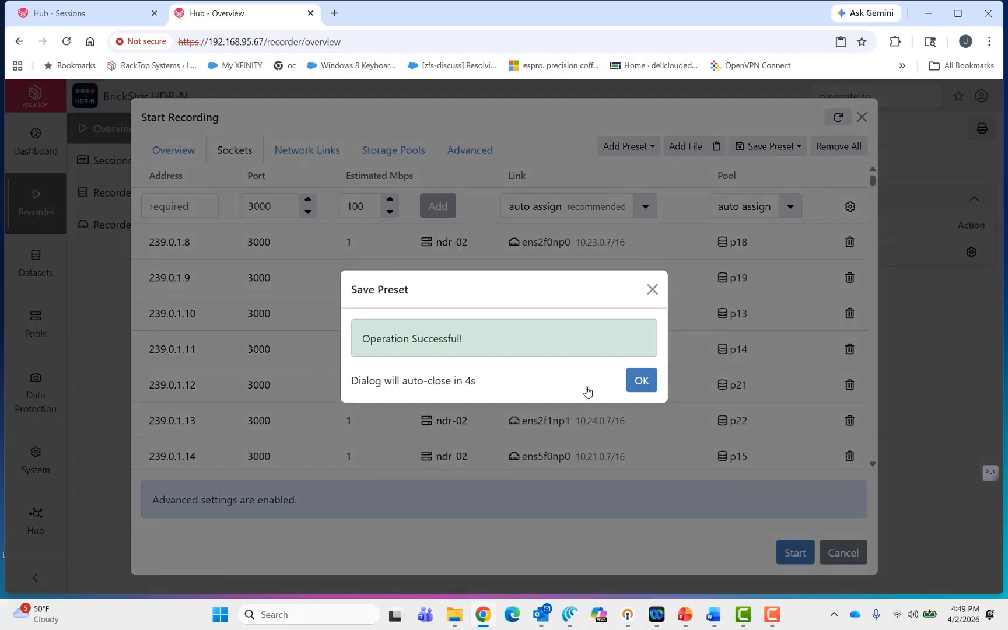
left_click(646, 388)
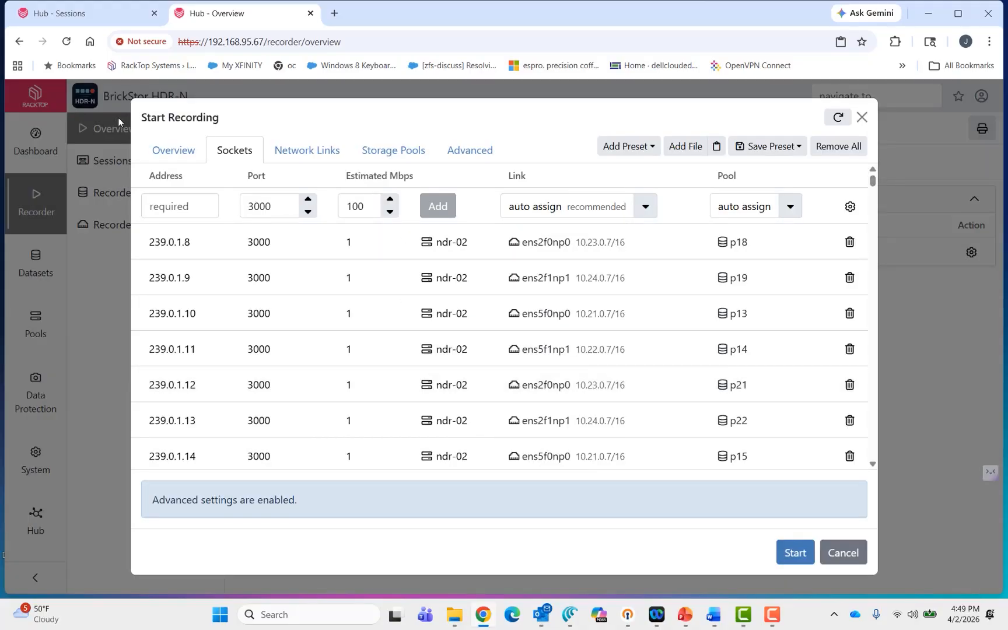
Name the new recording REC-2, start it with the 1m duration and verify test mode, and open its session details
left_click(171, 150)
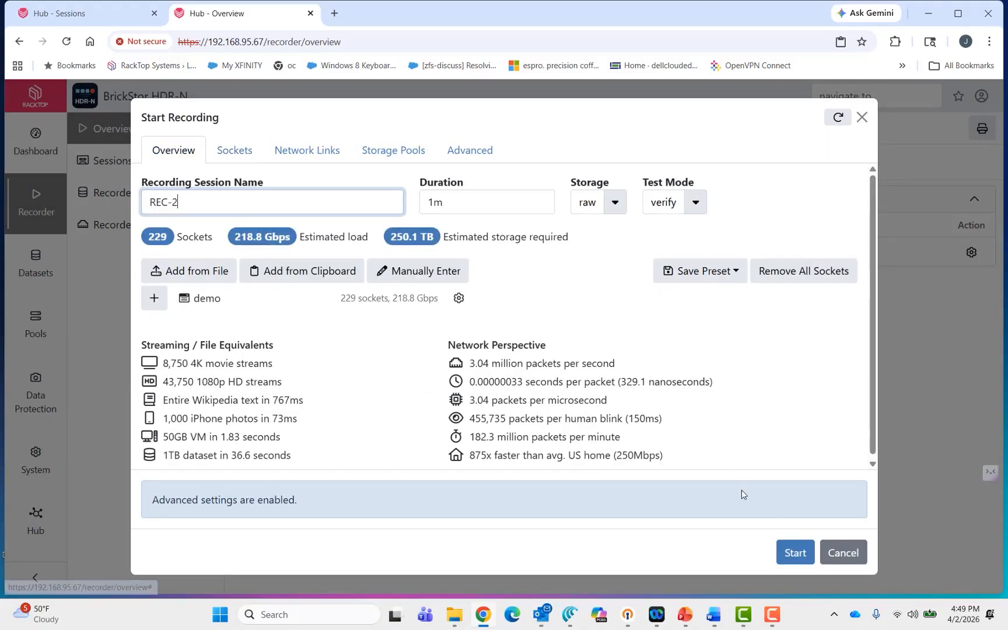
left_click(792, 550)
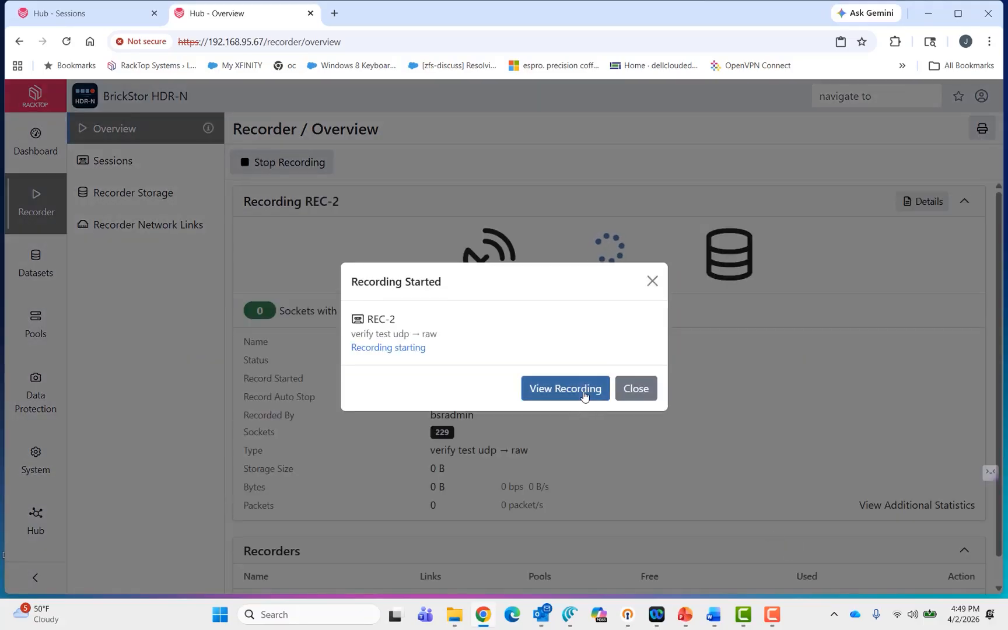
left_click(584, 396)
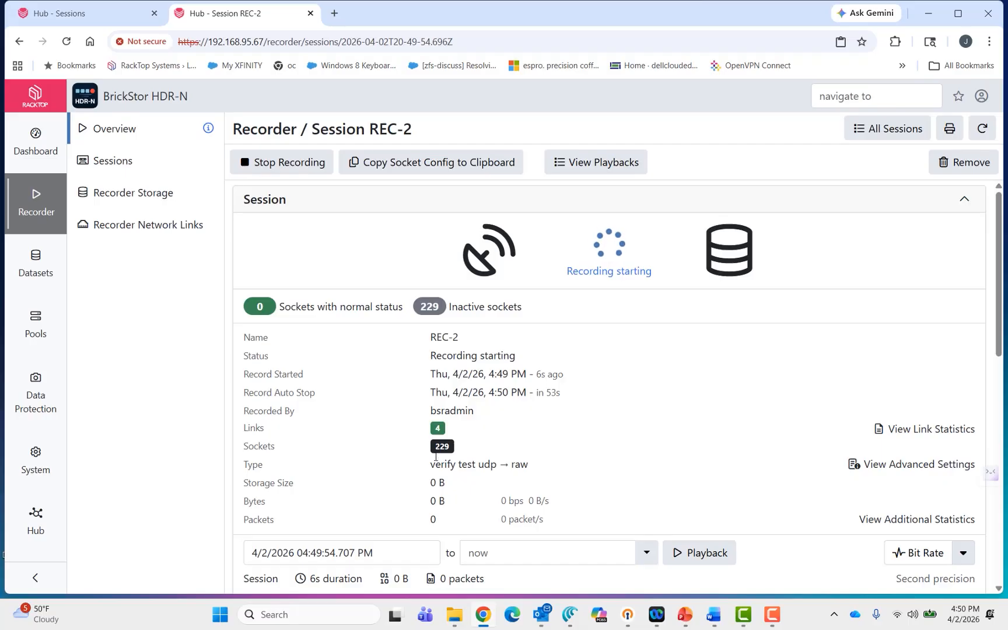
Start the Sample Recording's playback on the 192.168.95.66 hub and check its socket status and bit rate graph
left_click(90, 15)
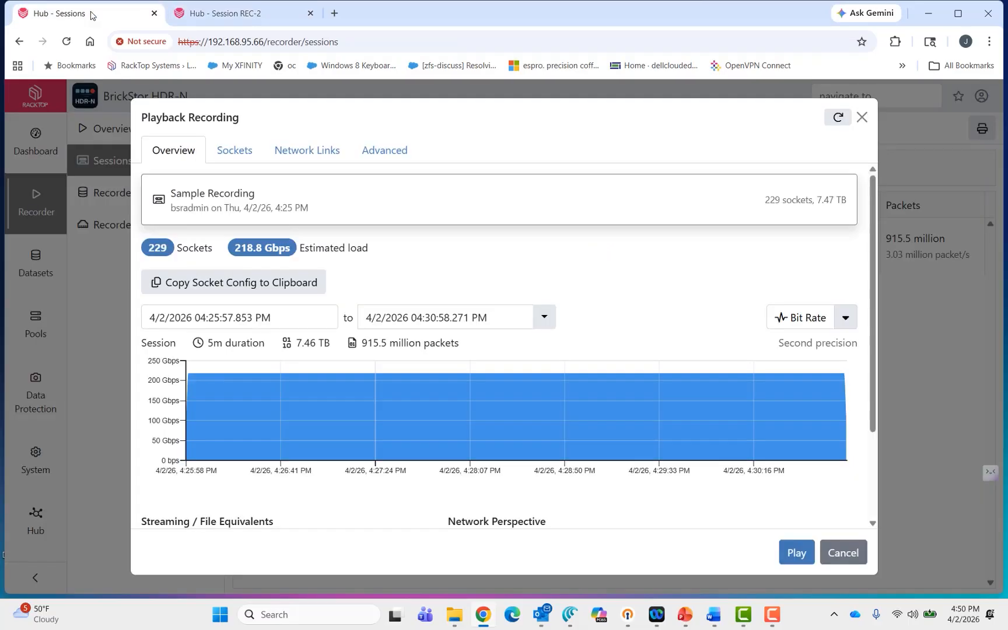
left_click(798, 552)
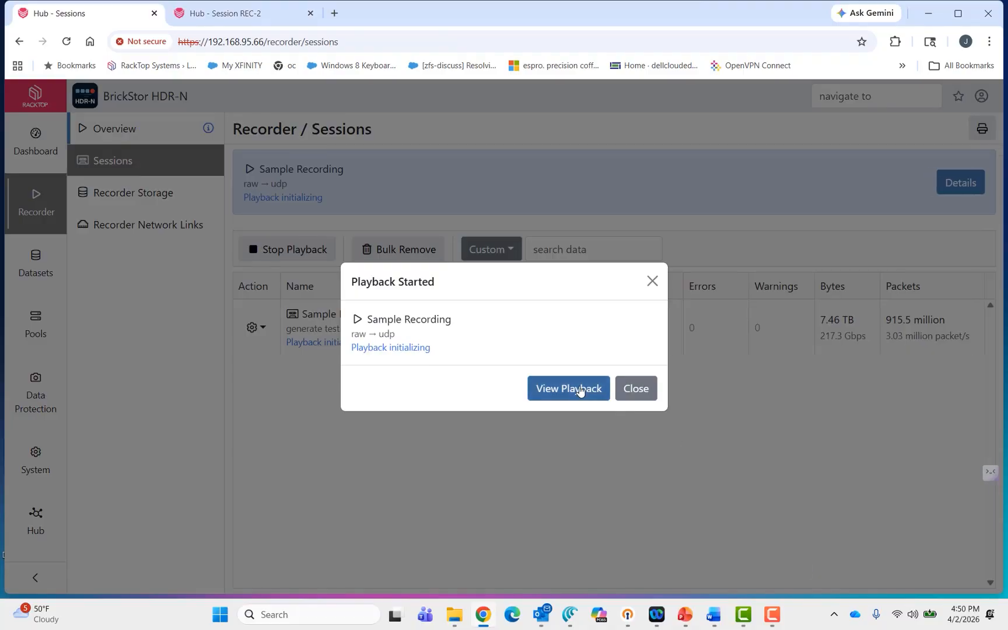
left_click(580, 391)
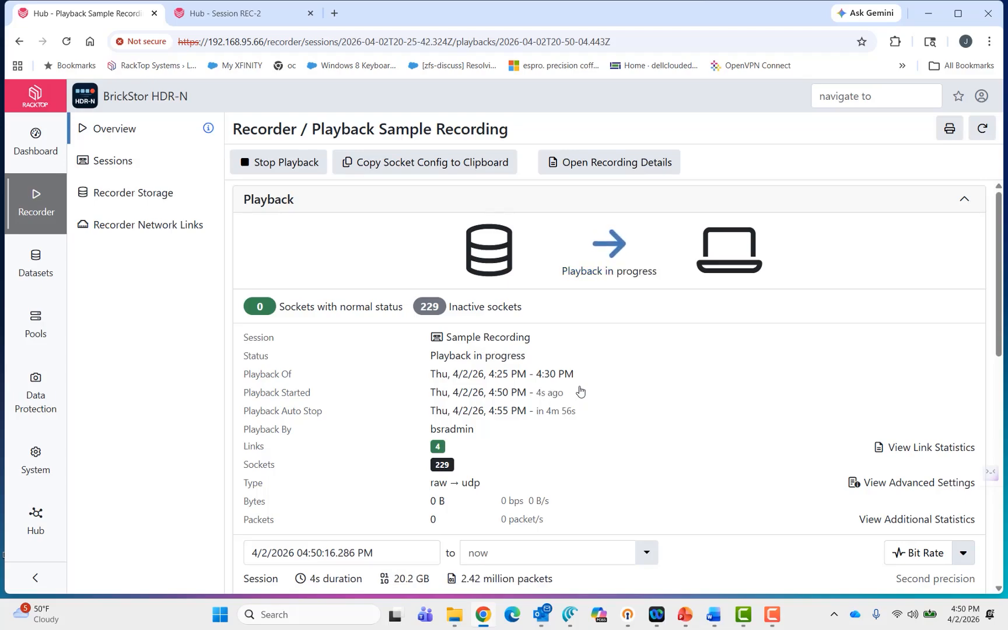
mouse_move(454, 436)
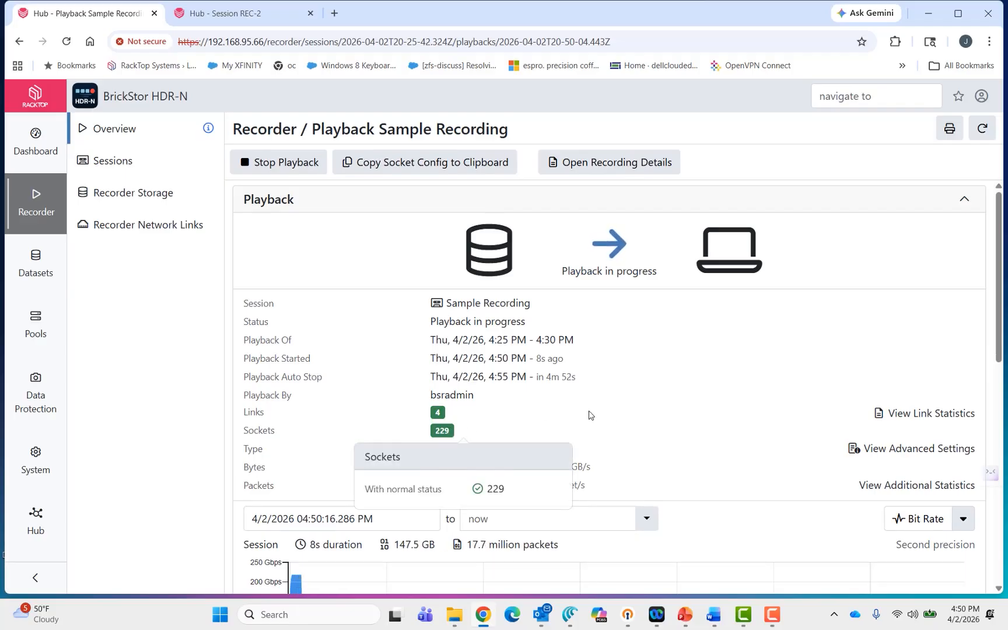
scroll(616, 416, "down", 1)
scroll(613, 415, "down", 3)
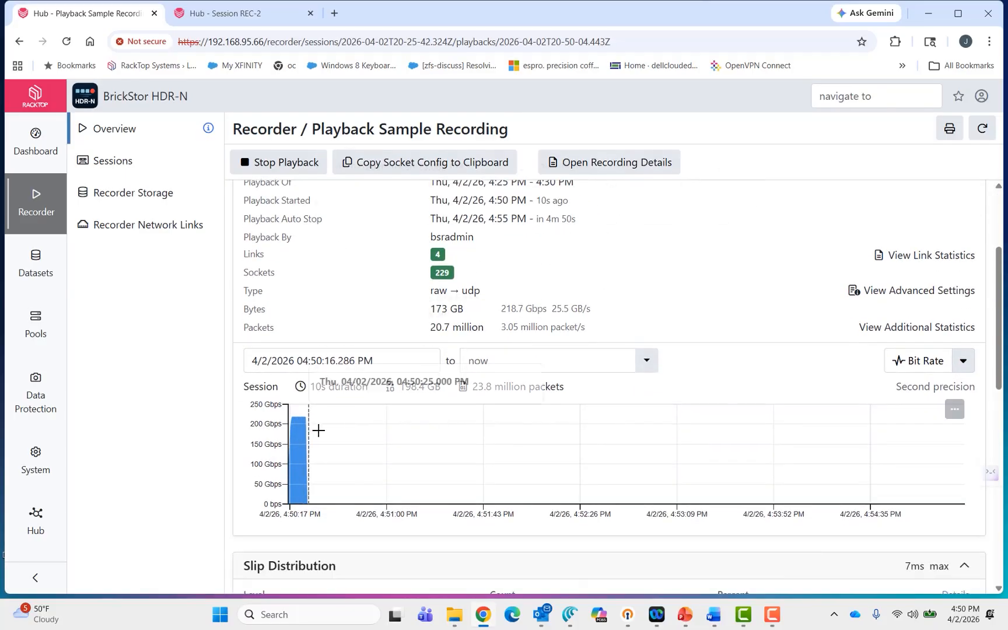
mouse_move(301, 412)
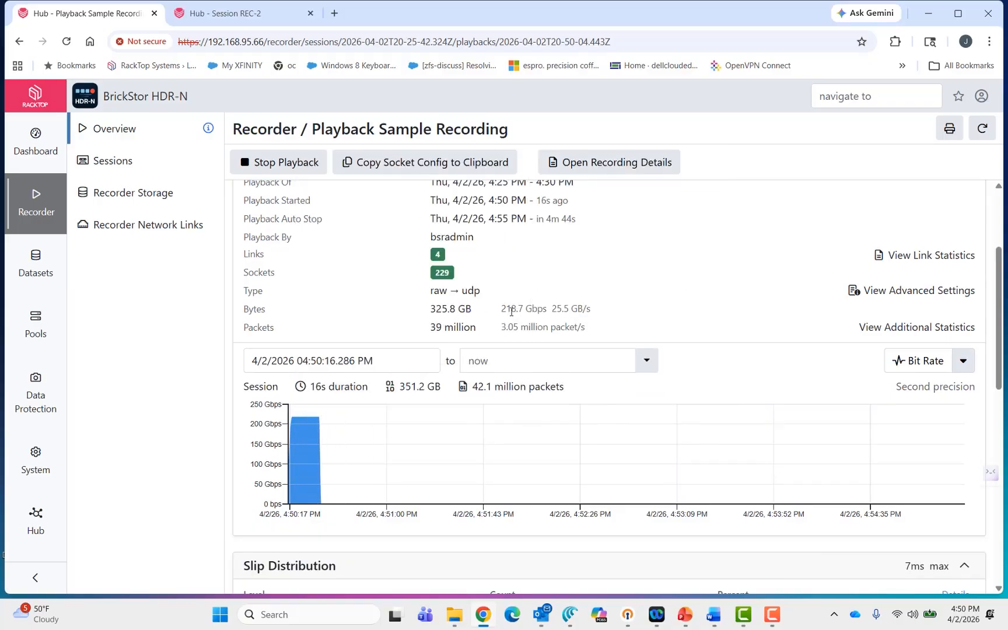
Examine the running REC-2 recording on the other hub: bit rate graph, slip distribution, and test results by socket, link and pool
left_click(225, 23)
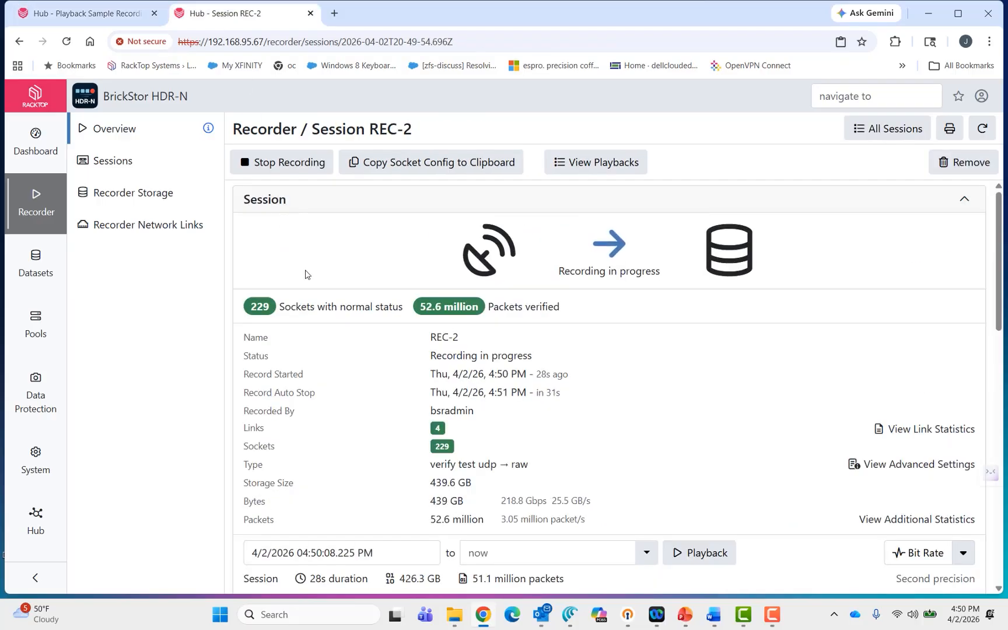
scroll(368, 410, "down", 3)
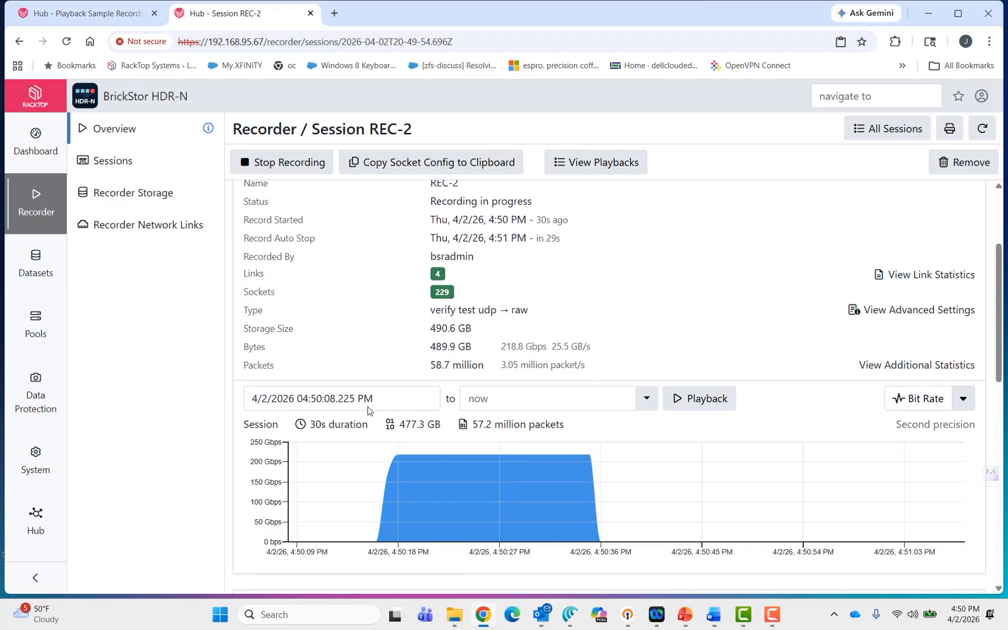
scroll(367, 411, "up", 2)
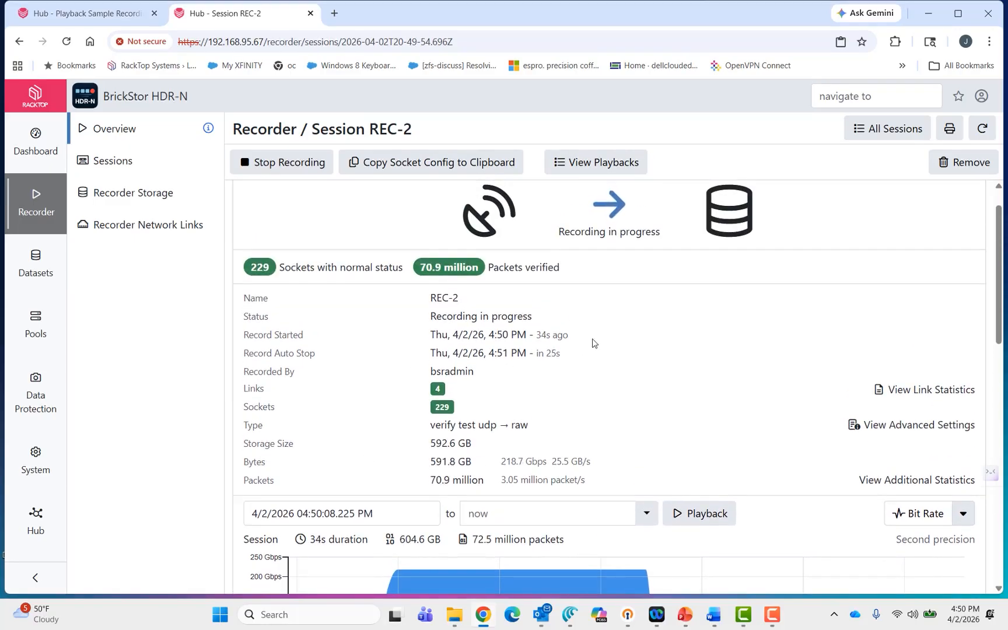
scroll(593, 343, "down", 2)
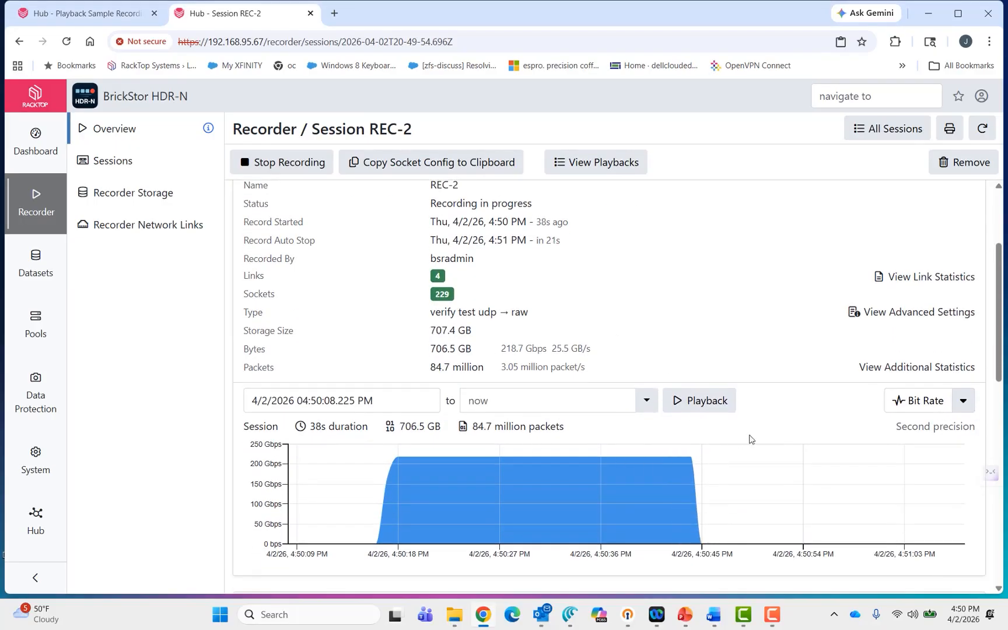
left_click_drag(1000, 338, 1006, 452)
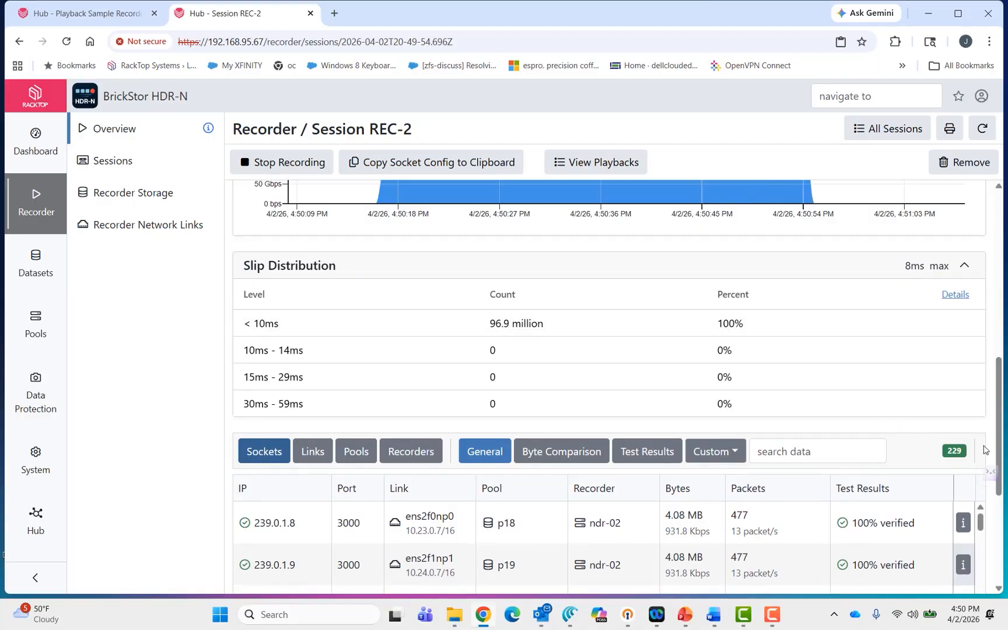
left_click_drag(998, 396, 998, 487)
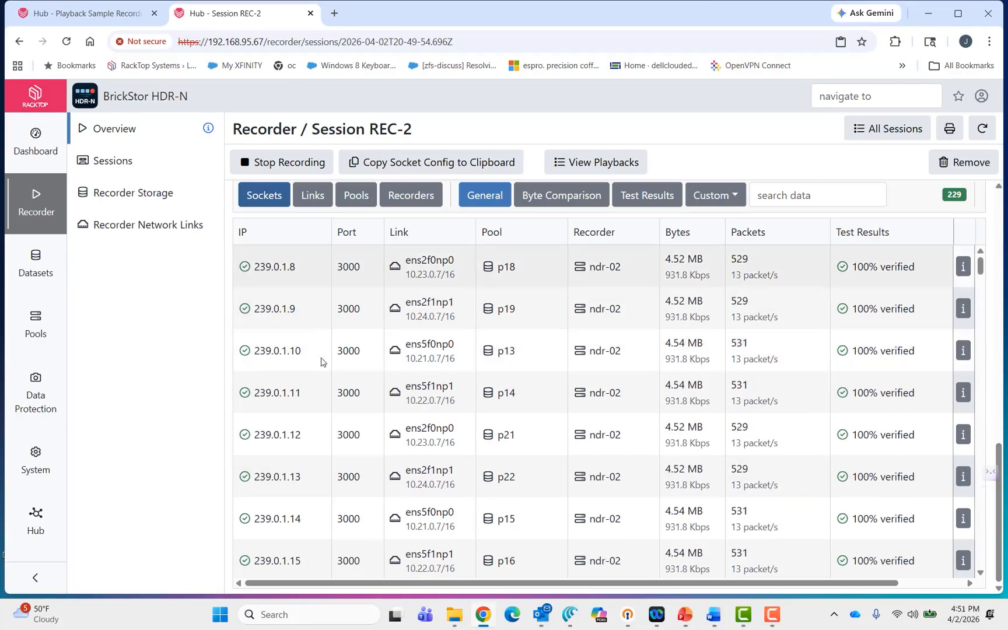
left_click(310, 200)
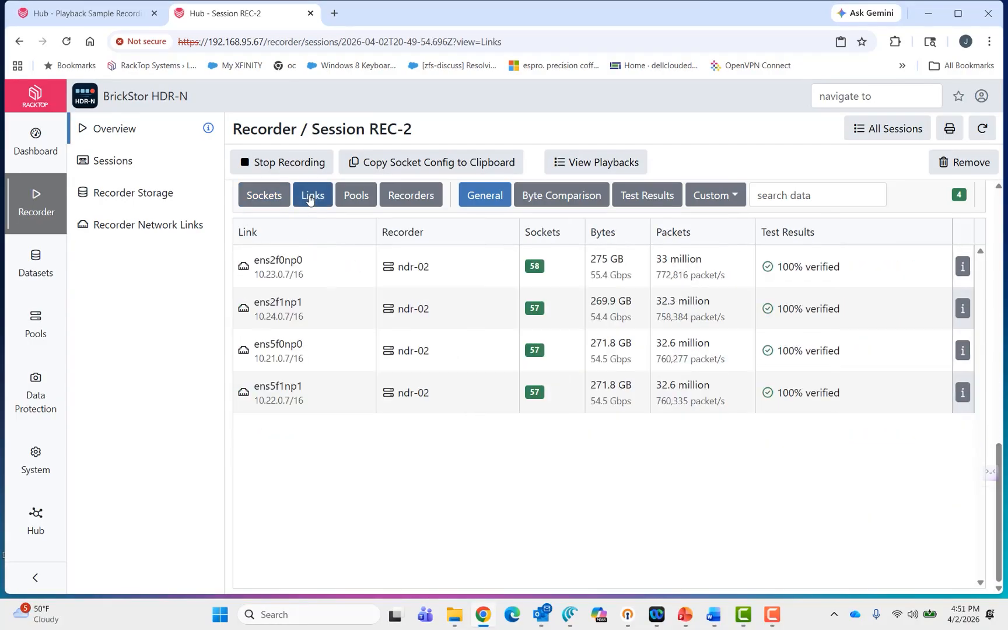
left_click(354, 205)
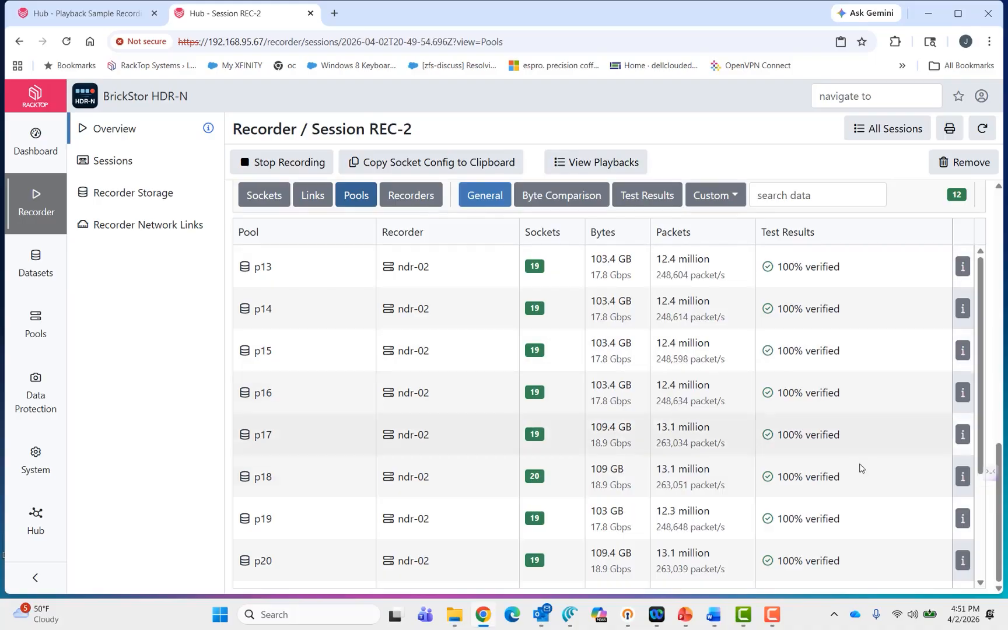
left_click_drag(998, 557, 983, 293)
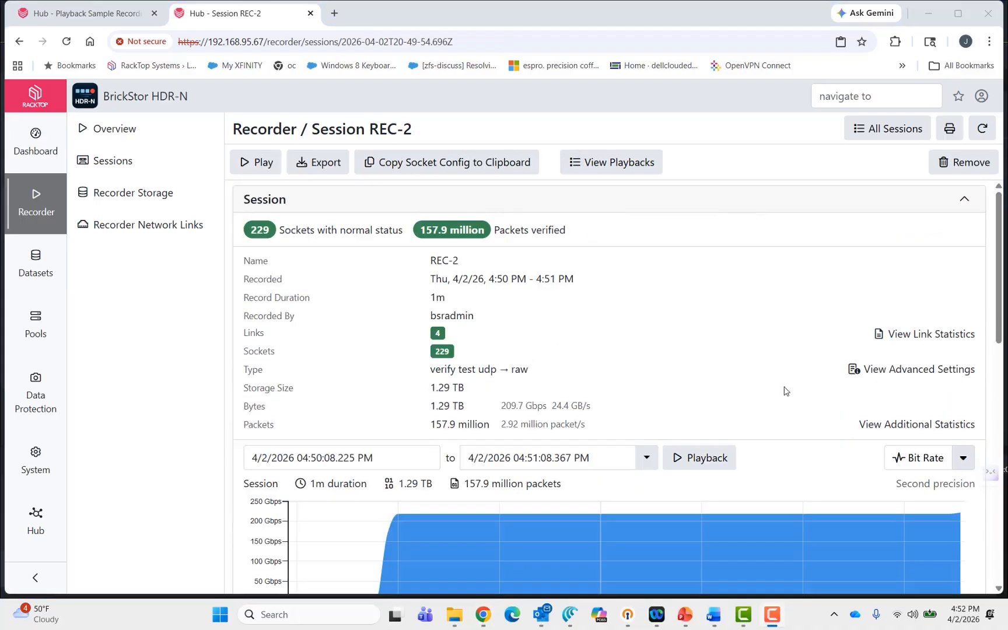
Review the finished REC-2 session and export its report as a landscape PDF covering rows 1 to 229
scroll(784, 391, "down", 5)
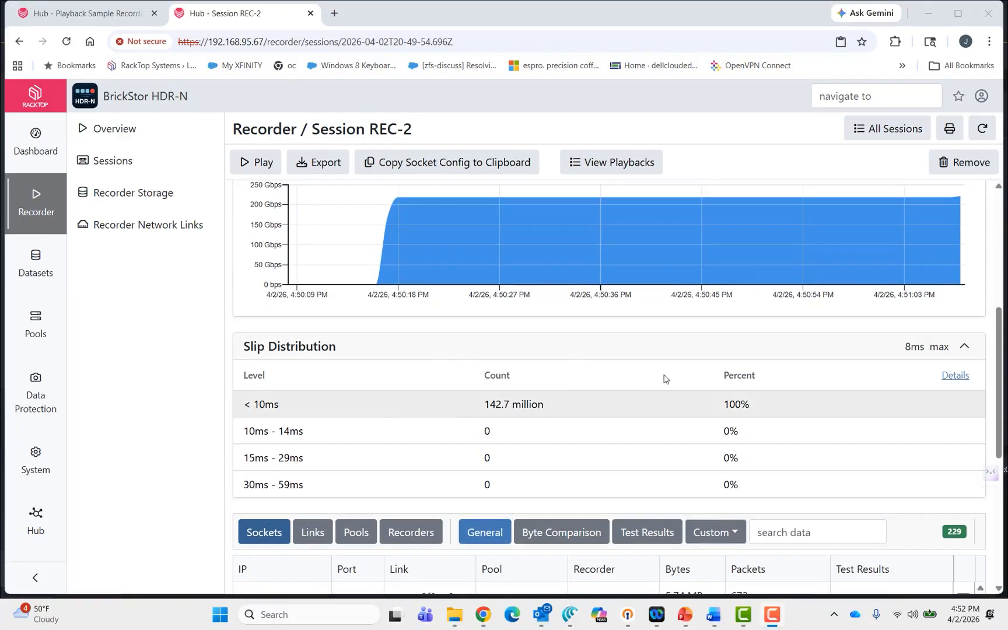
scroll(711, 419, "down", 2)
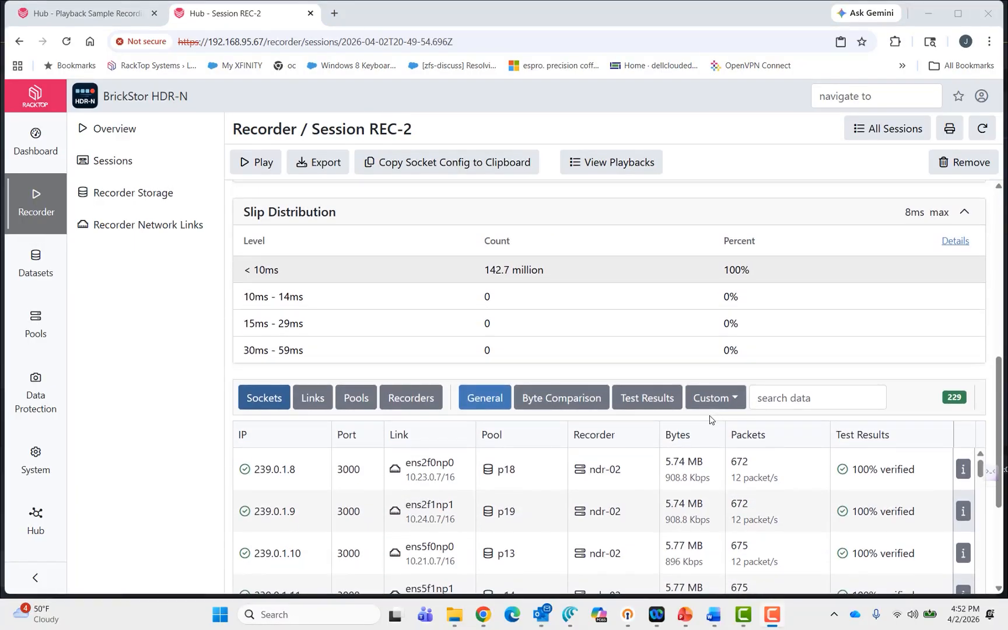
scroll(711, 418, "down", 3)
scroll(582, 376, "up", 7)
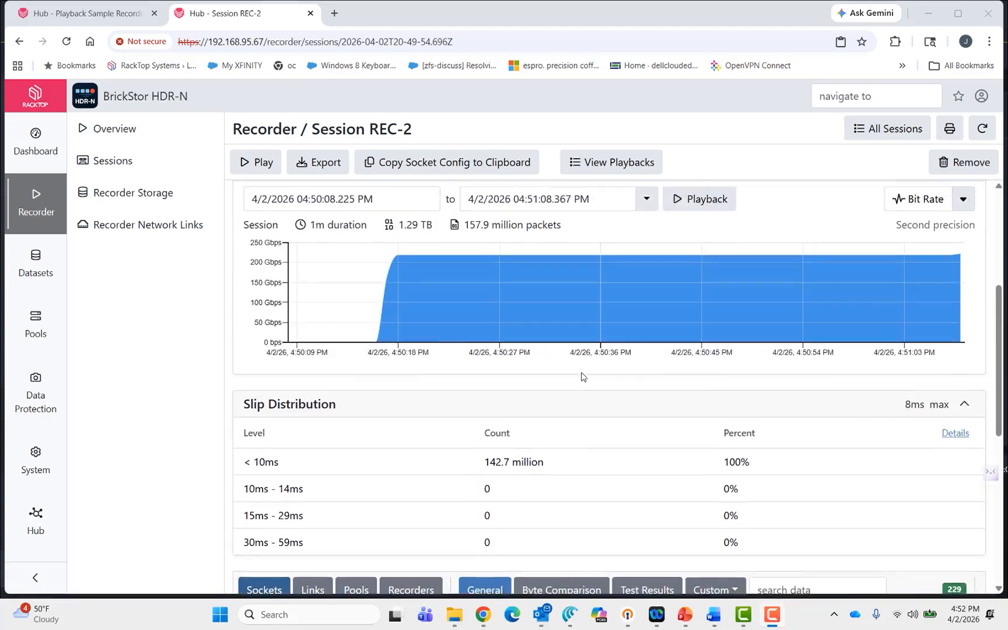
left_click(951, 132)
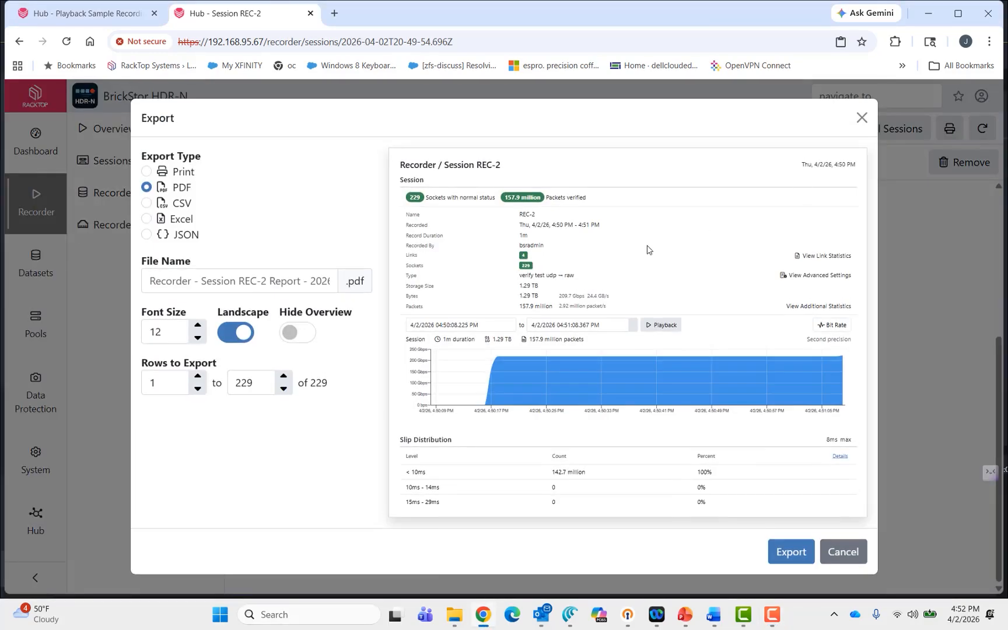
left_click(790, 552)
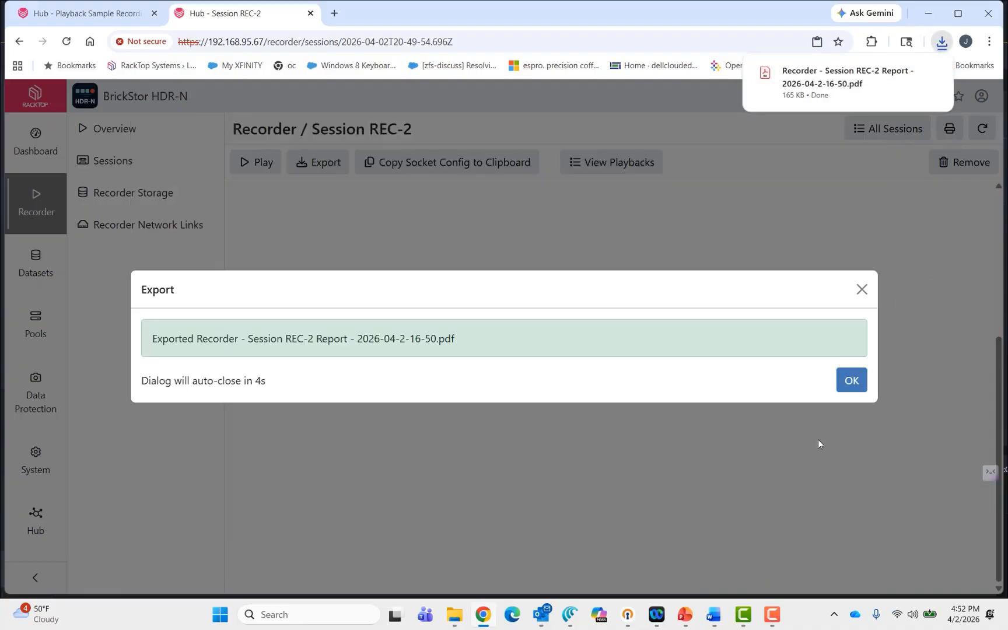
left_click(851, 379)
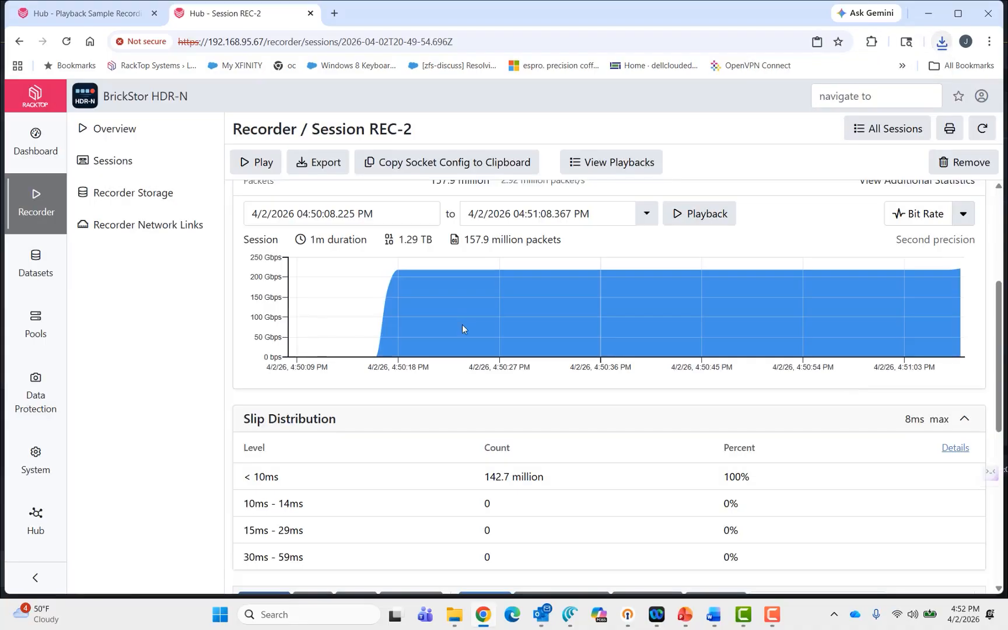
Check the recorder storage and session list, reopen REC-2, and view its SCP export options without exporting the recording
left_click(117, 194)
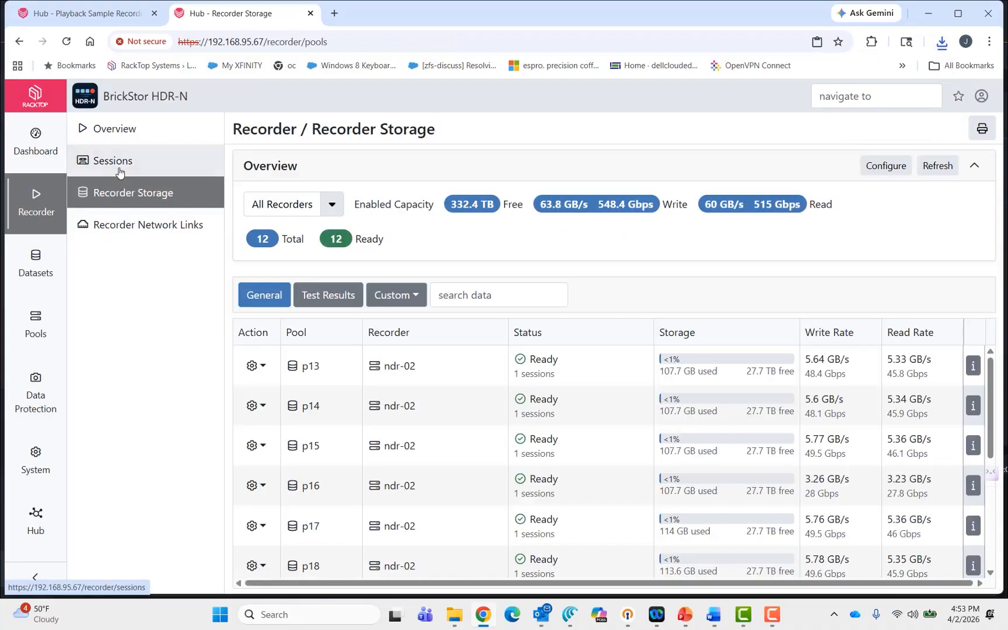
left_click(118, 167)
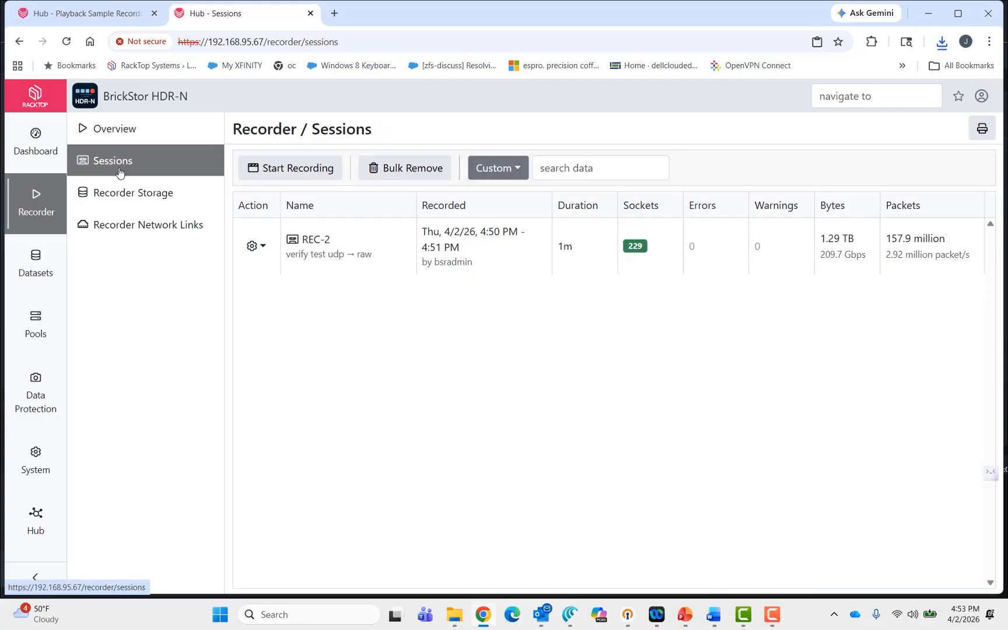
left_click(327, 245)
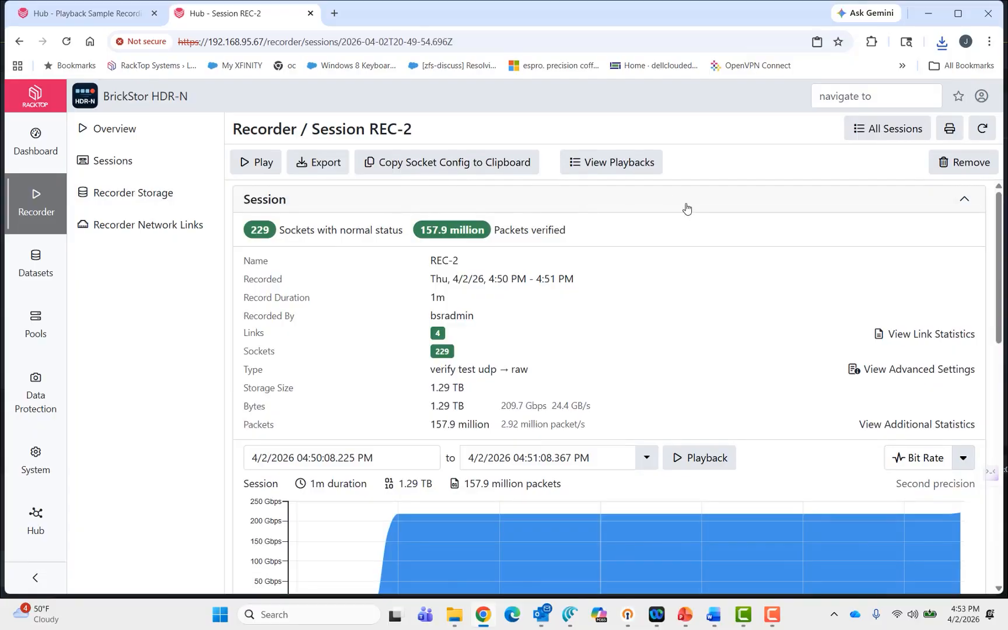
left_click(319, 163)
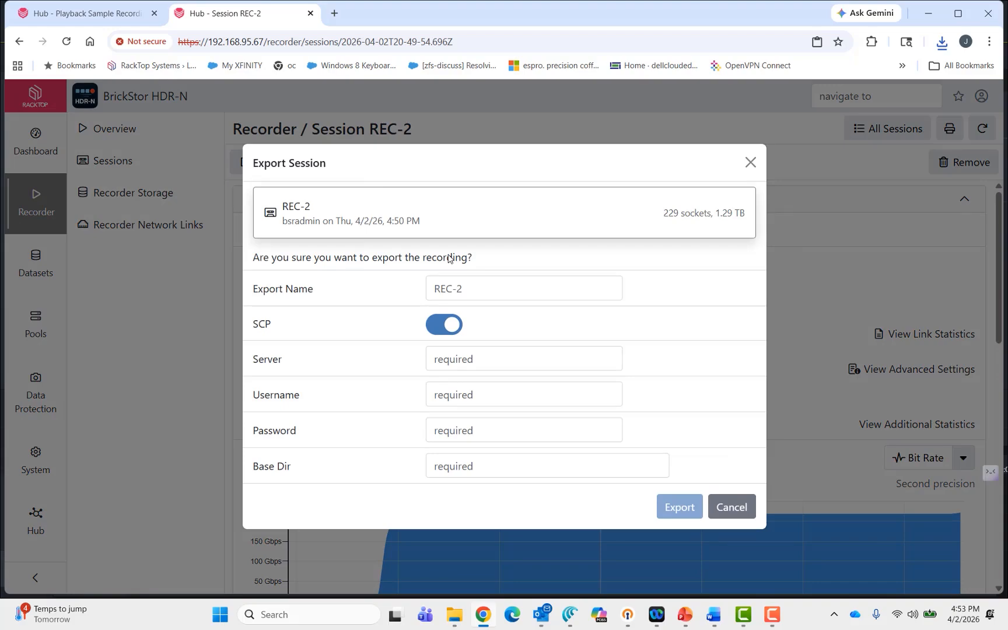
left_click(733, 507)
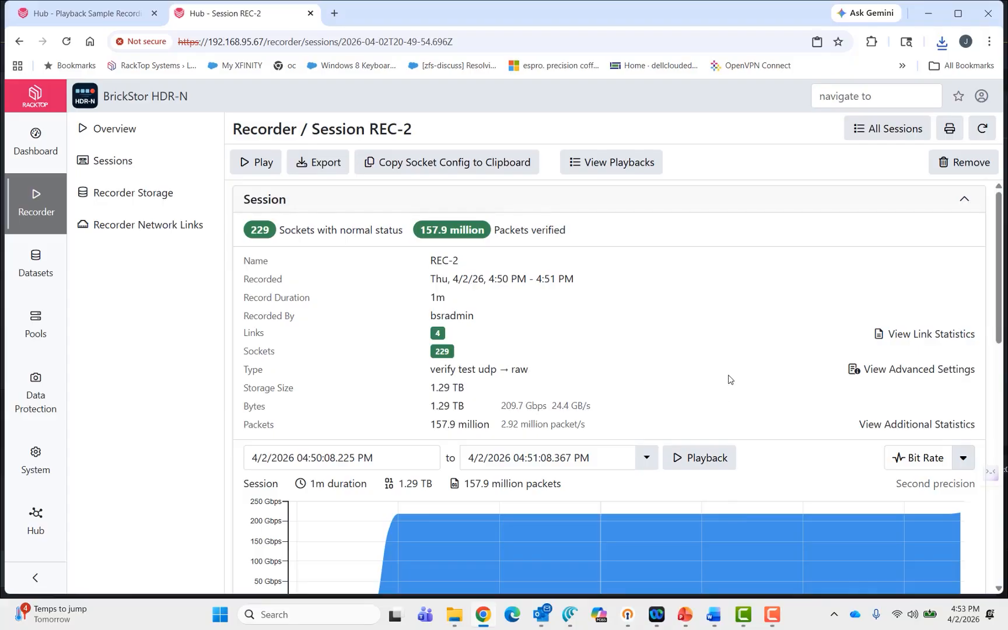